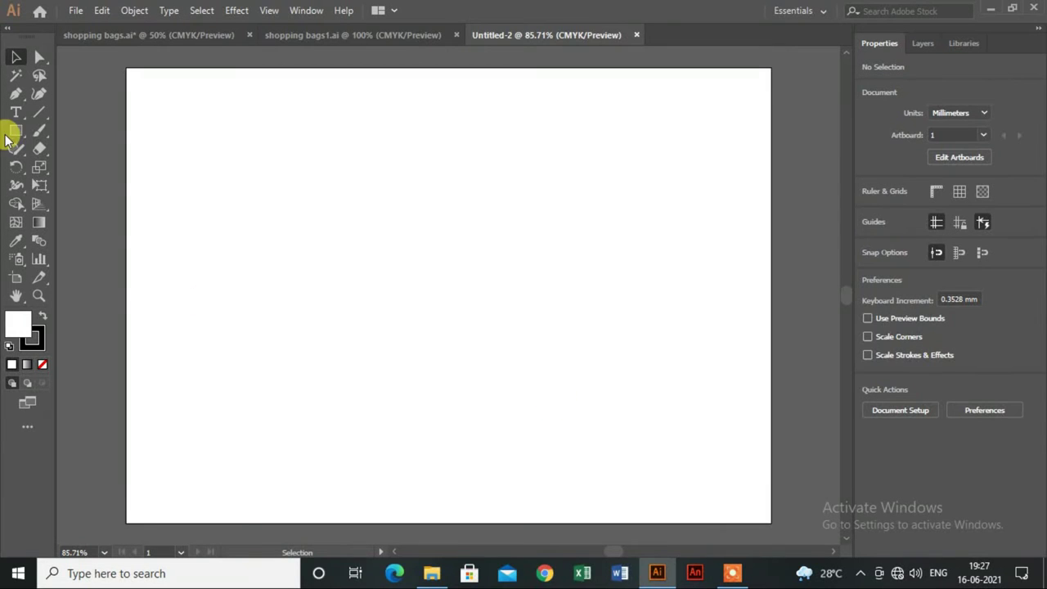
Draw a rectangle for the bag body, then make it taller and slightly wider.
left_click(15, 131)
left_click_drag(328, 216, 467, 378)
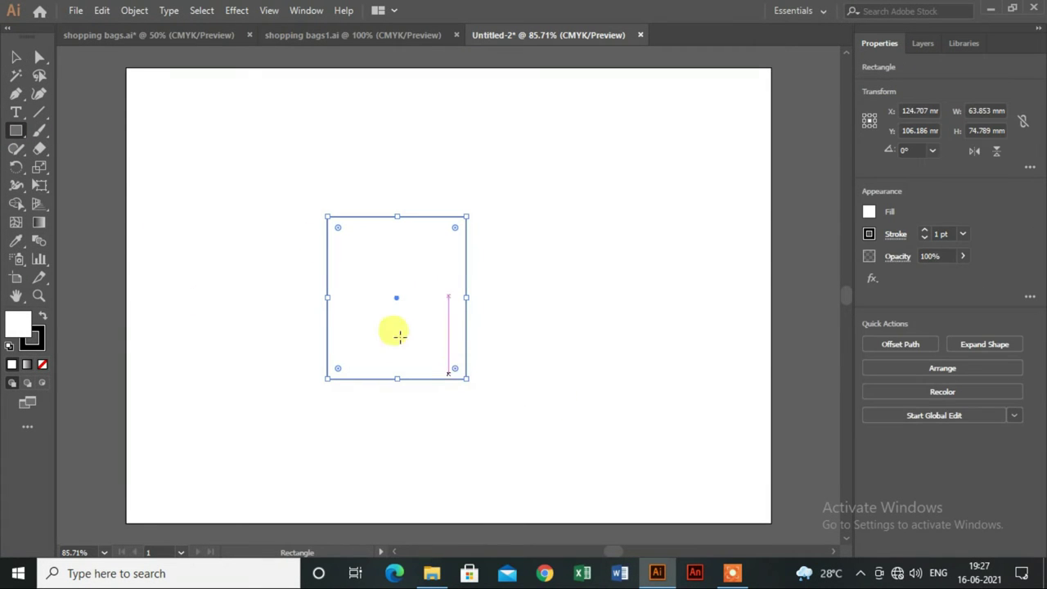
left_click_drag(348, 238, 395, 248)
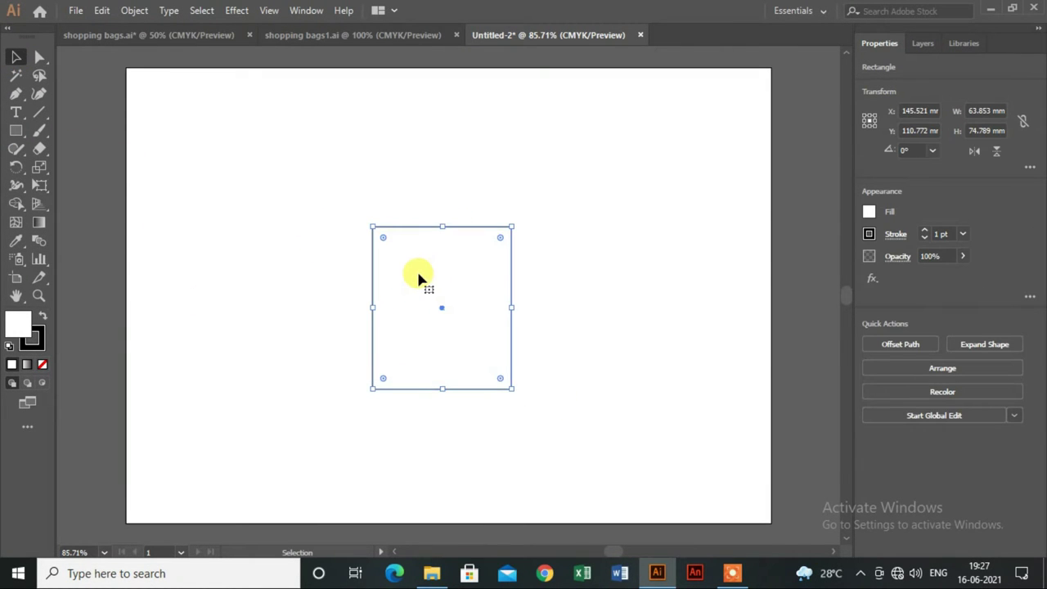
key("ctrl+1")
left_click_drag(444, 219, 444, 188)
left_click_drag(528, 302, 535, 302)
scroll(526, 311, "up", 1)
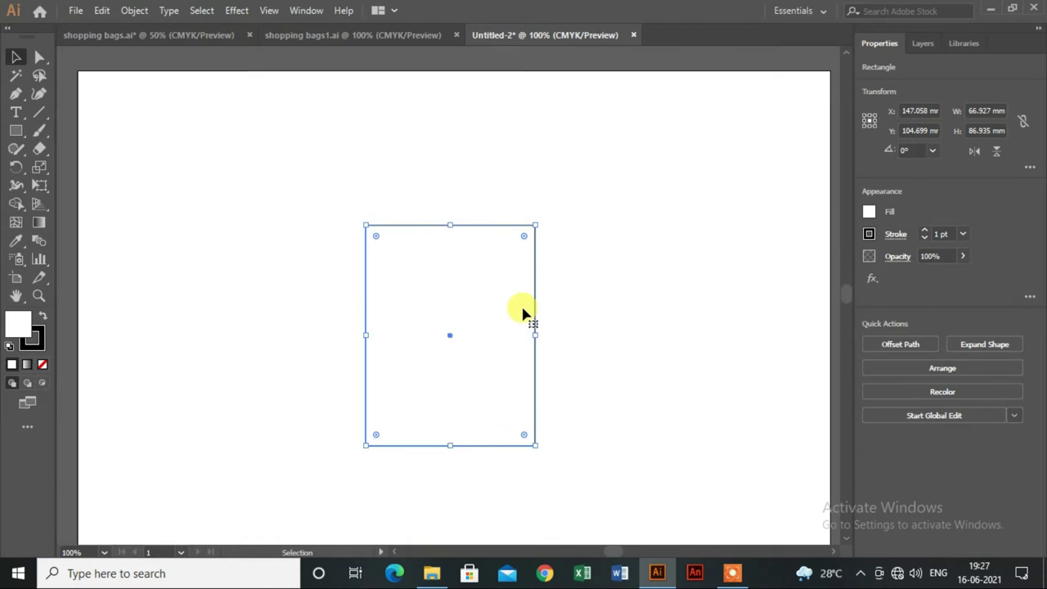
Give the rectangle a green fill and a 4 pt white stroke.
left_click(881, 219)
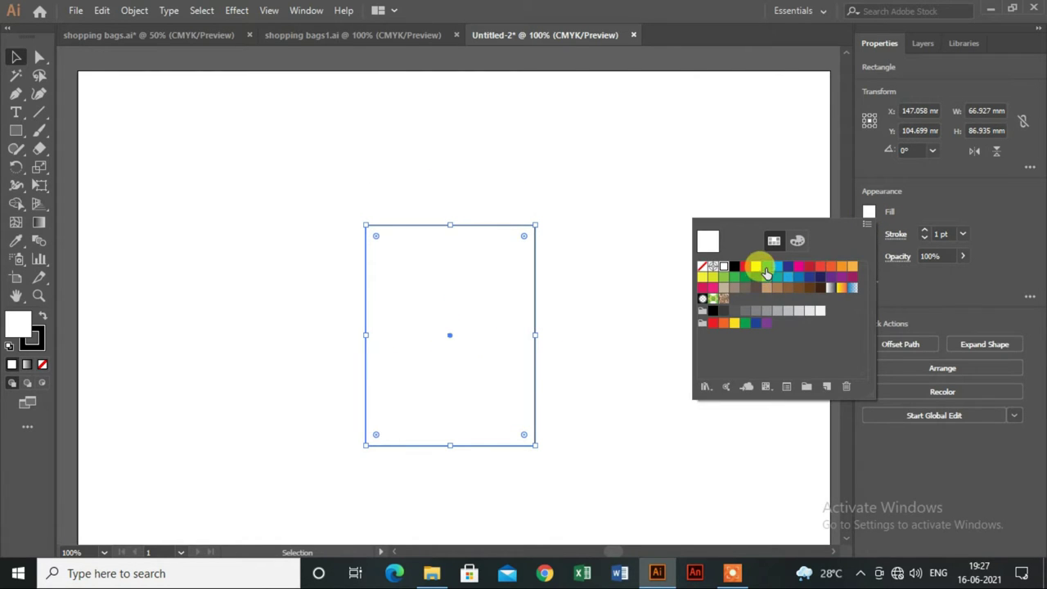
left_click(765, 270)
left_click(890, 218)
left_click(871, 235)
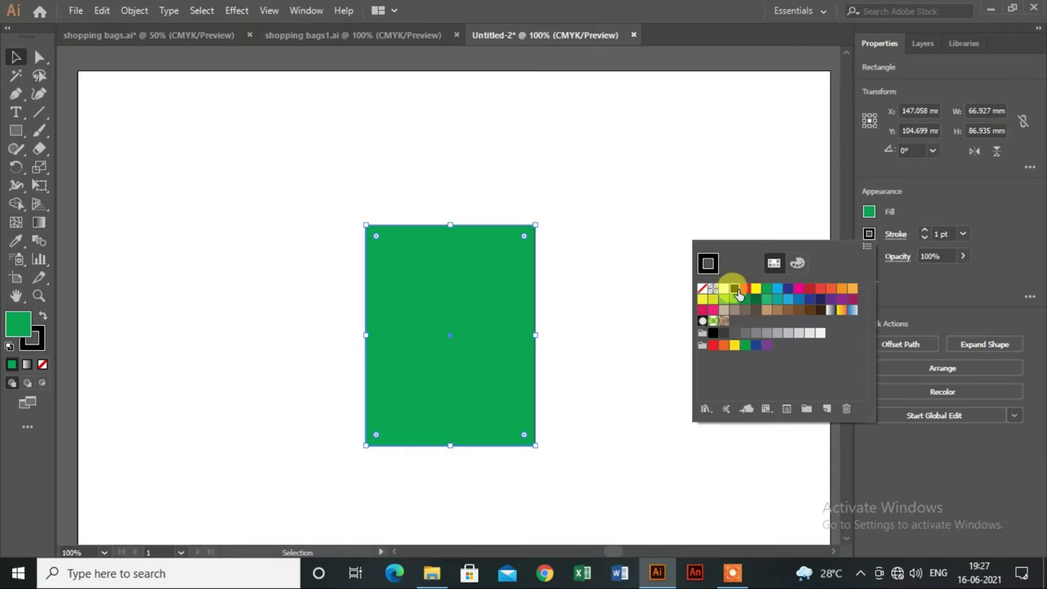
left_click(886, 231)
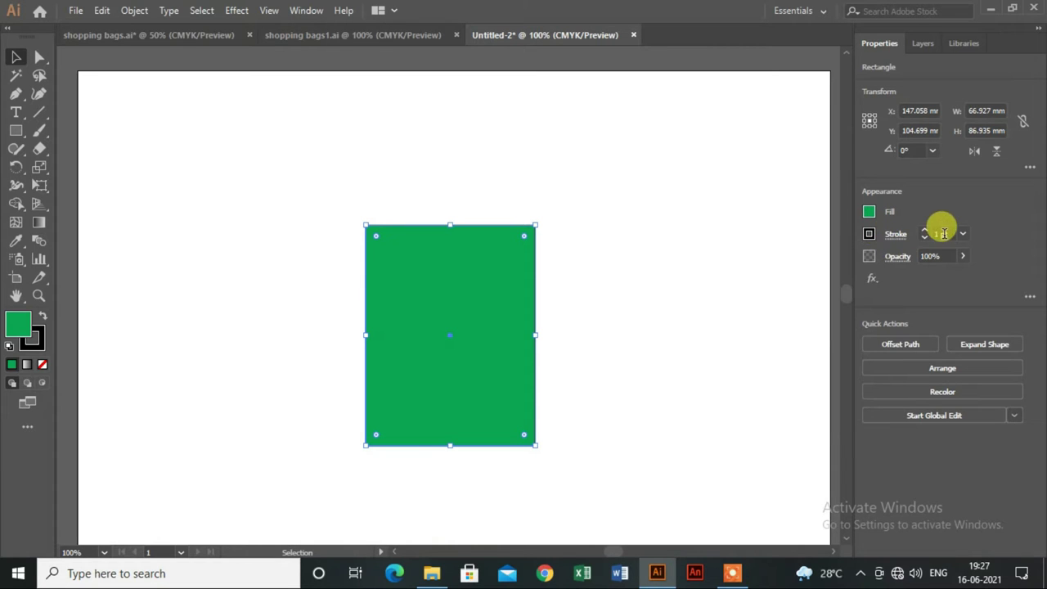
left_click(871, 235)
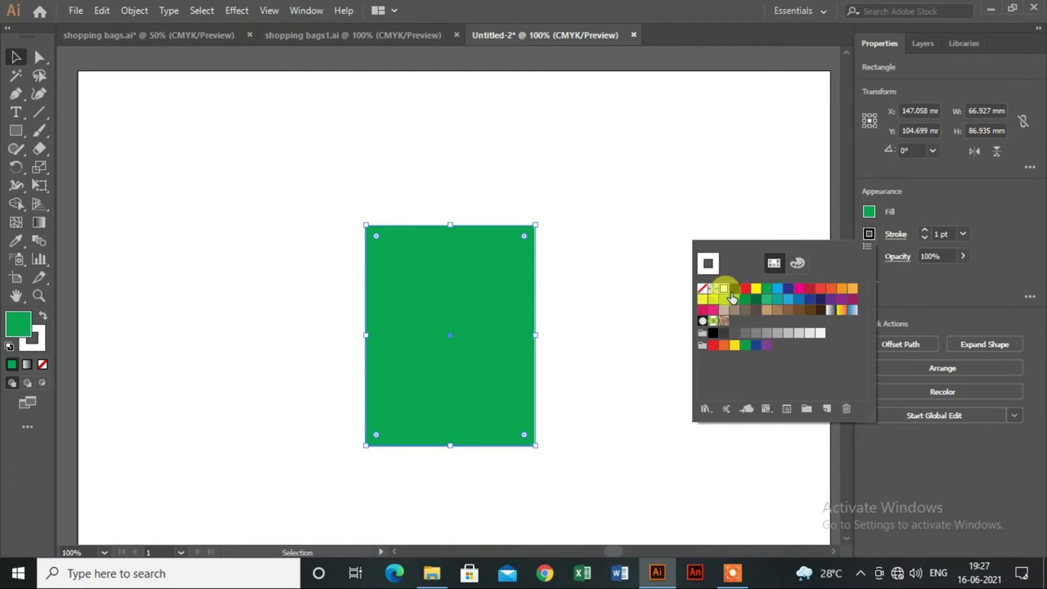
left_click(962, 238)
left_click(962, 238)
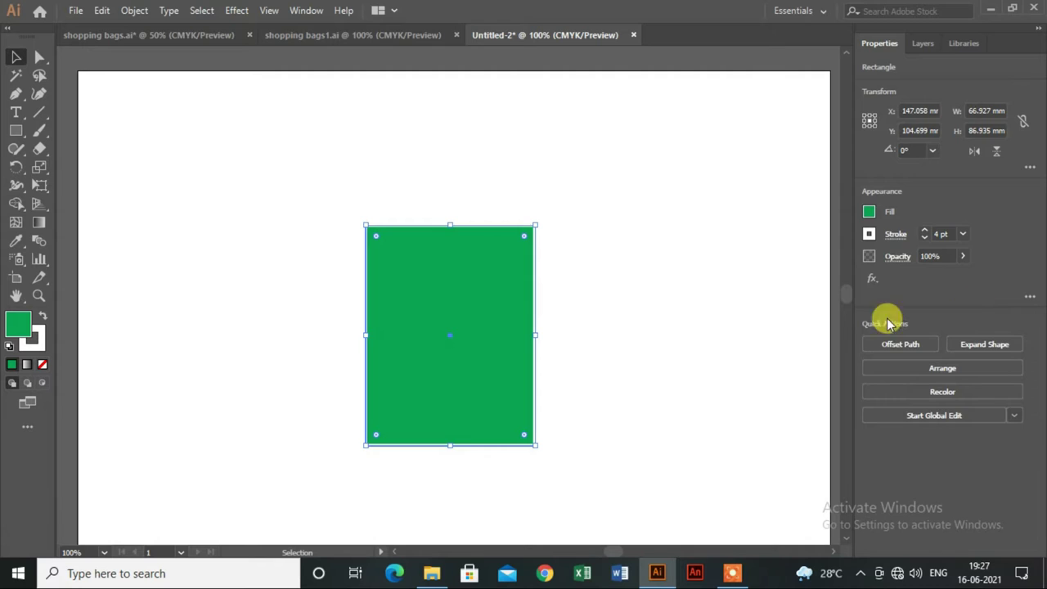
left_click(598, 382)
scroll(600, 382, "up", 1)
Draw a horizontal line above the rectangle with a black stroke.
left_click(38, 112)
left_click_drag(405, 186, 577, 190)
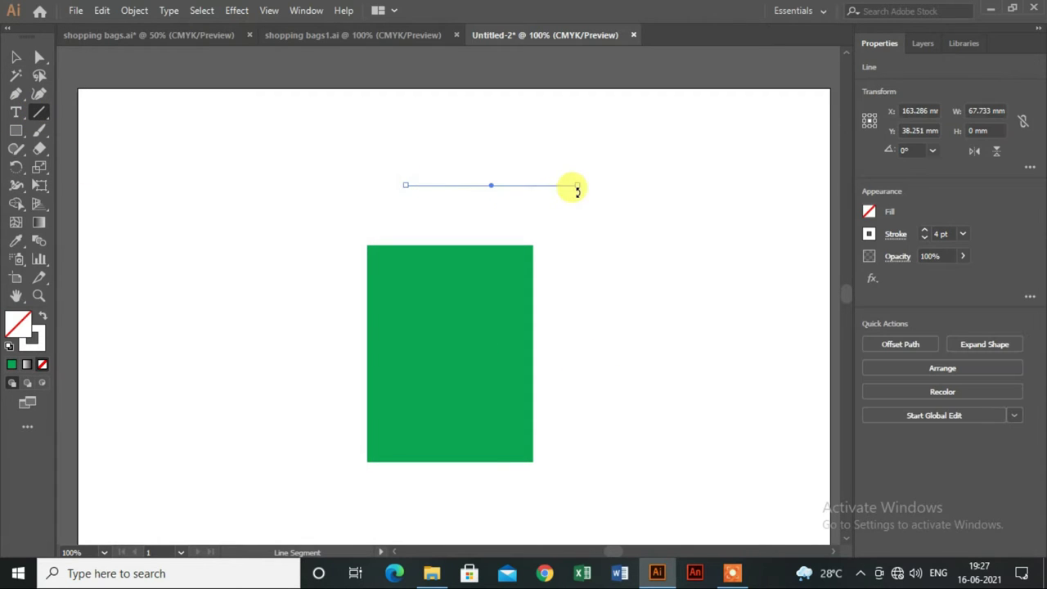
left_click(871, 233)
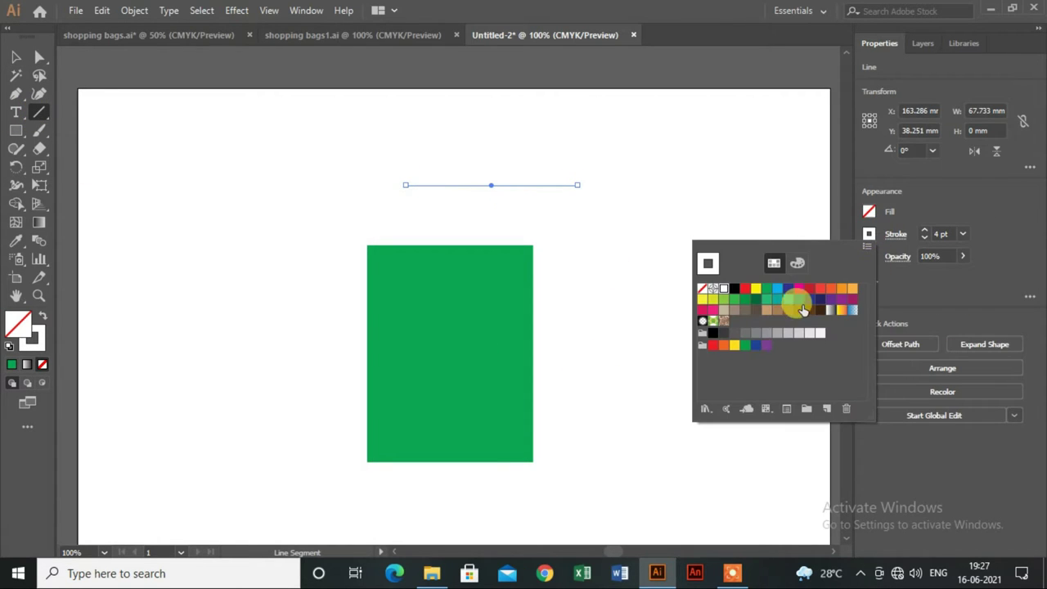
left_click(734, 288)
left_click(617, 259)
left_click(607, 251)
left_click(573, 326)
Shorten the line from its right end, undoing an accidental tilt.
left_click(16, 57)
scroll(496, 214, "up", 1)
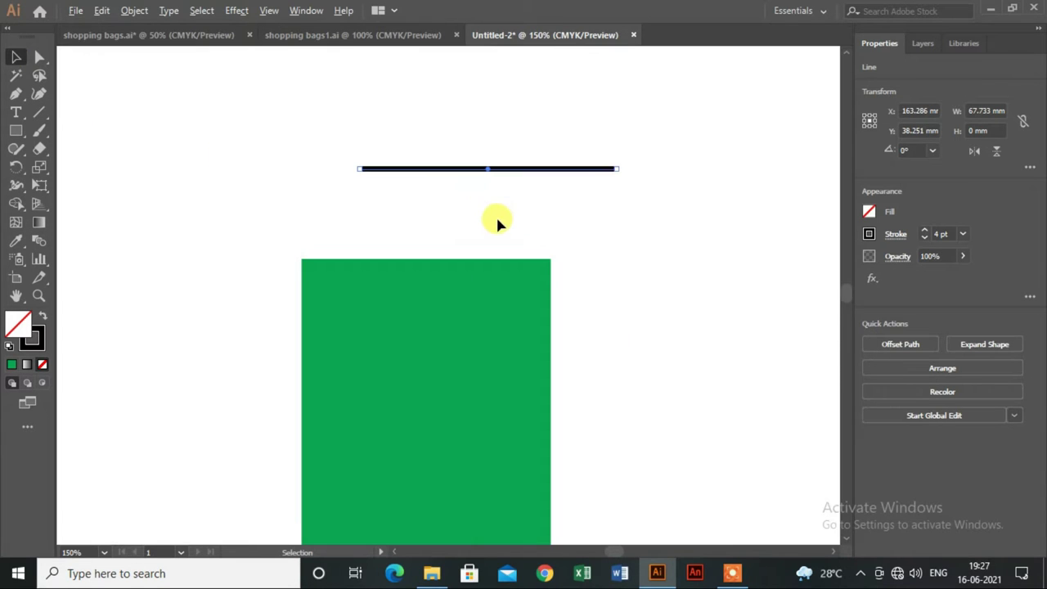
mouse_move(615, 169)
left_mouse_down()
mouse_move(543, 171)
mouse_move(507, 199)
left_mouse_up()
left_click_drag(362, 173, 402, 169)
key("ctrl+z")
Bend the line upward with the Curvature tool into a semicircular handle arch.
left_click(38, 91)
mouse_move(455, 206)
left_mouse_down()
mouse_move(458, 106)
mouse_move(458, 151)
left_mouse_up()
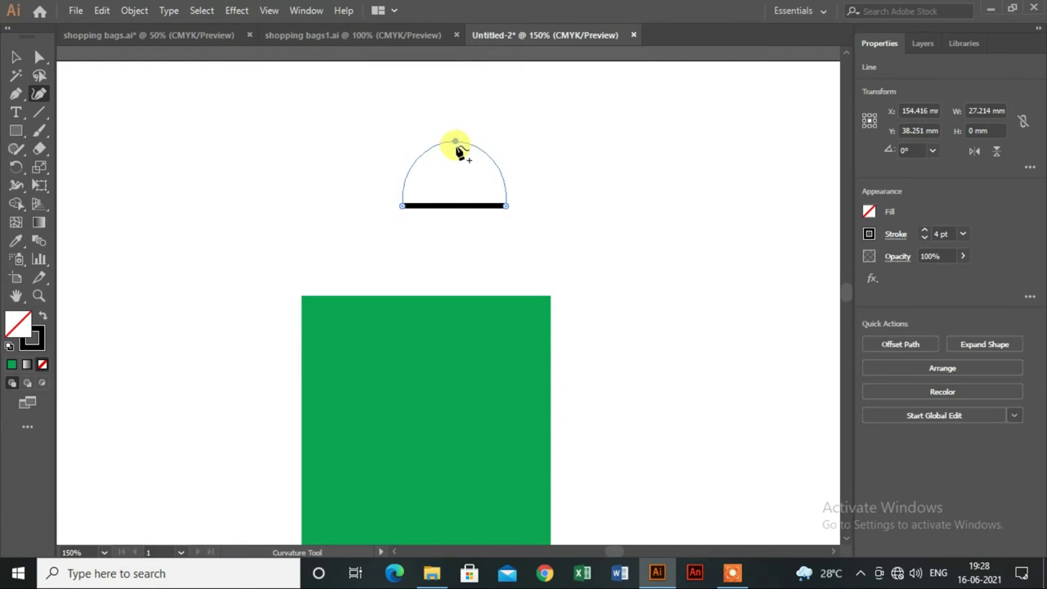
left_click_drag(458, 151, 457, 146)
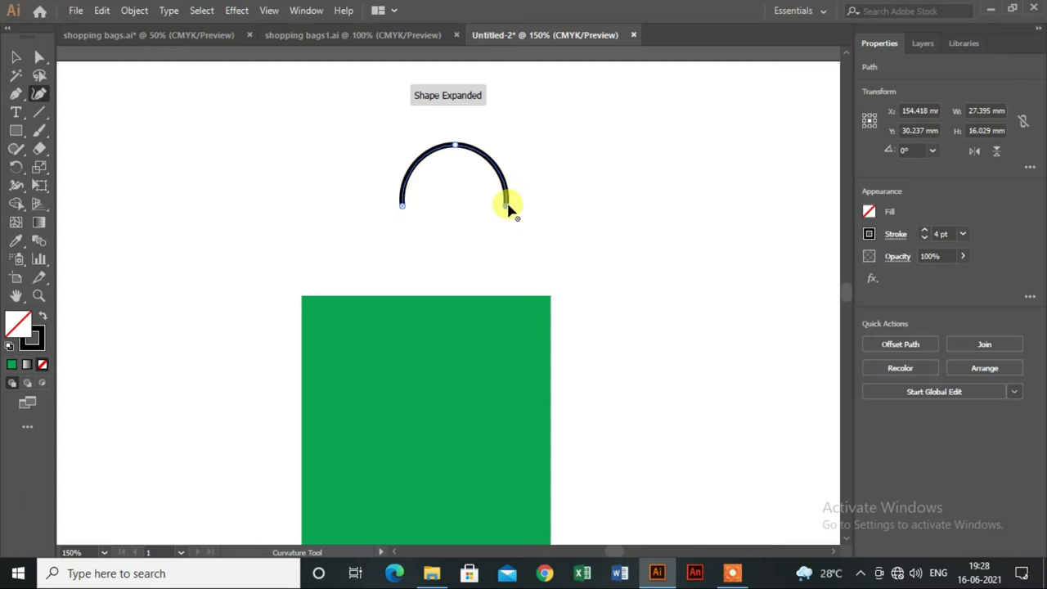
left_click(15, 57)
scroll(322, 215, "down", 2)
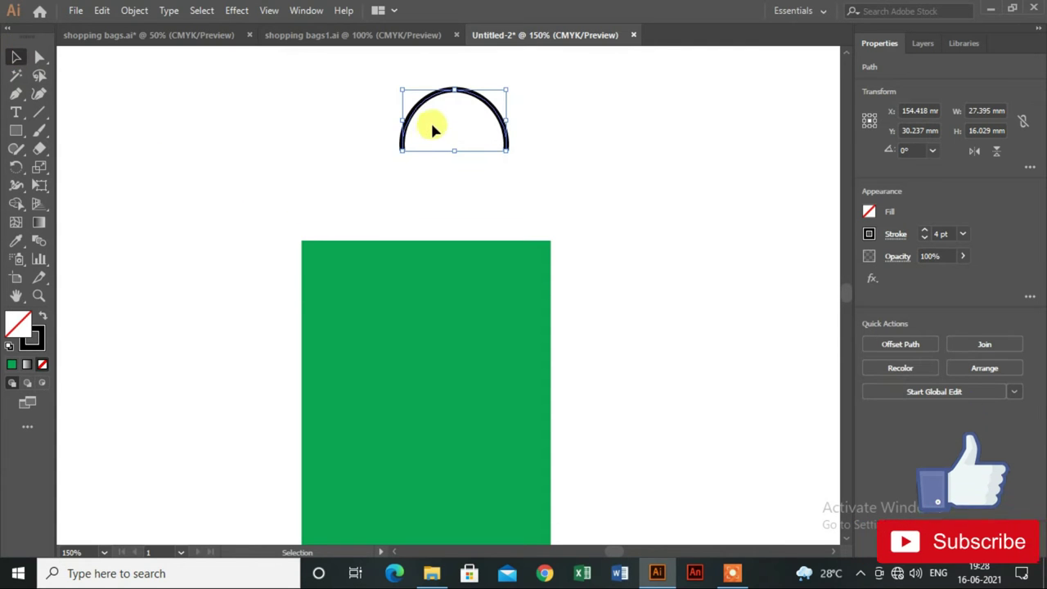
Move the arc handle onto the bag top and bring the rectangle to front.
mouse_move(422, 113)
left_mouse_down()
mouse_move(403, 190)
mouse_move(400, 179)
left_mouse_up()
left_click(567, 202)
scroll(567, 202, "down", 1)
scroll(567, 205, "down", 1)
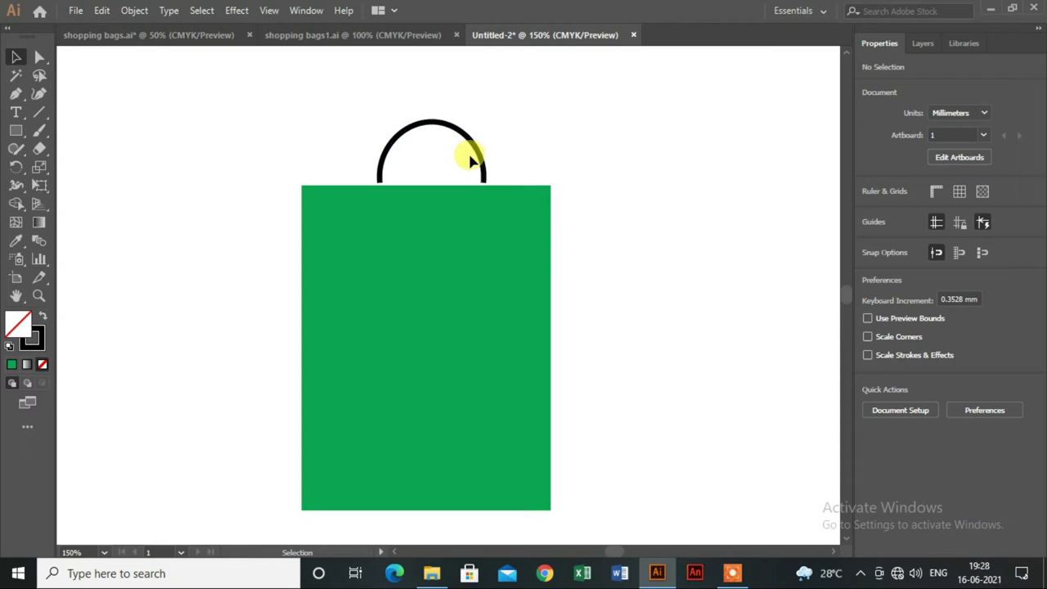
left_click(461, 205)
right_click(463, 223)
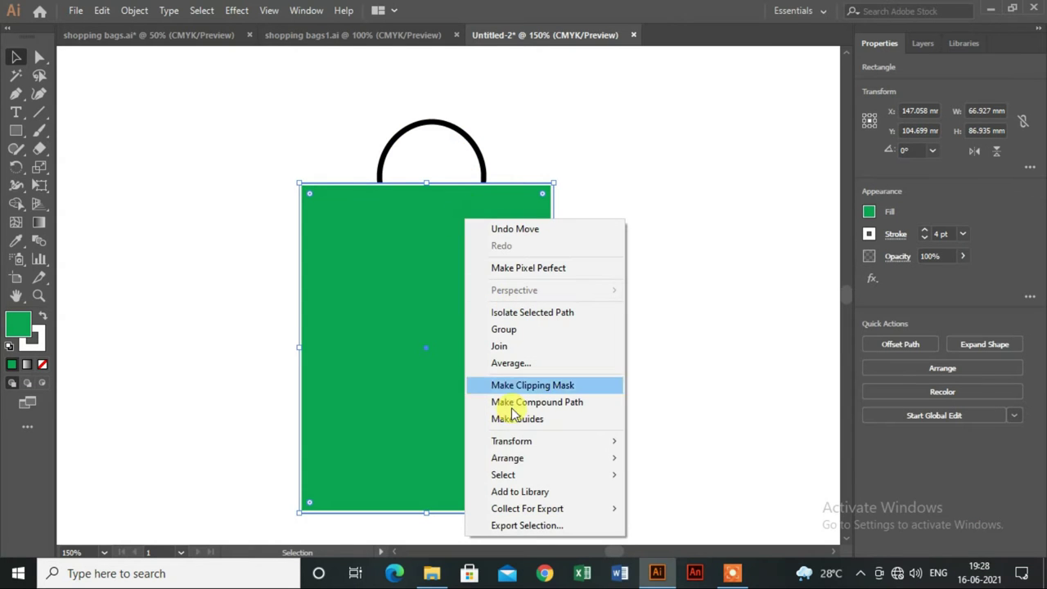
left_click(659, 455)
left_click(674, 338)
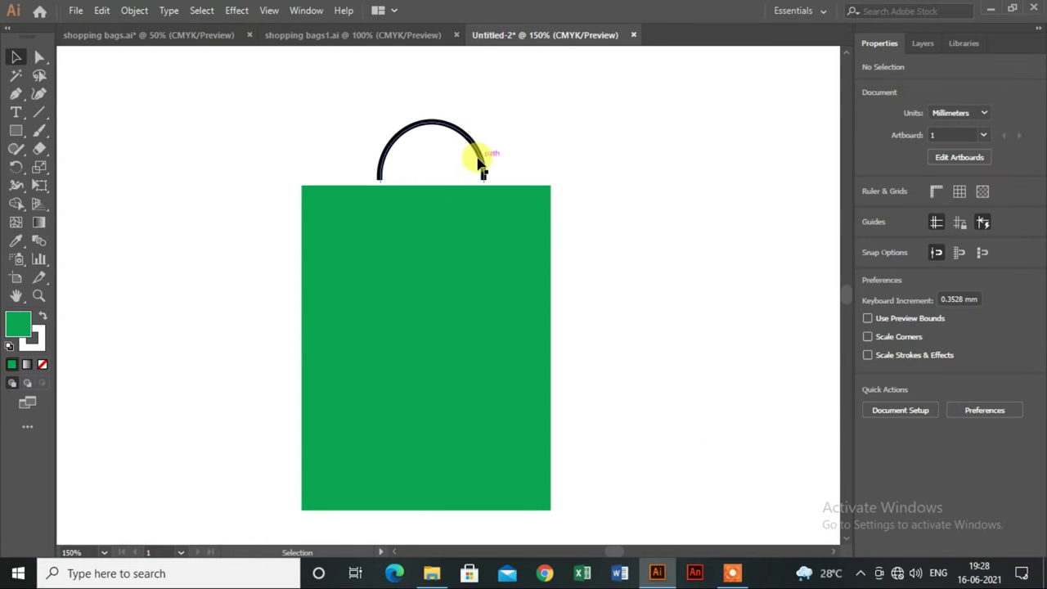
scroll(612, 187, "down", 1)
scroll(612, 186, "down", 1)
Group the green rectangle and the handle together.
left_click_drag(269, 108, 506, 335)
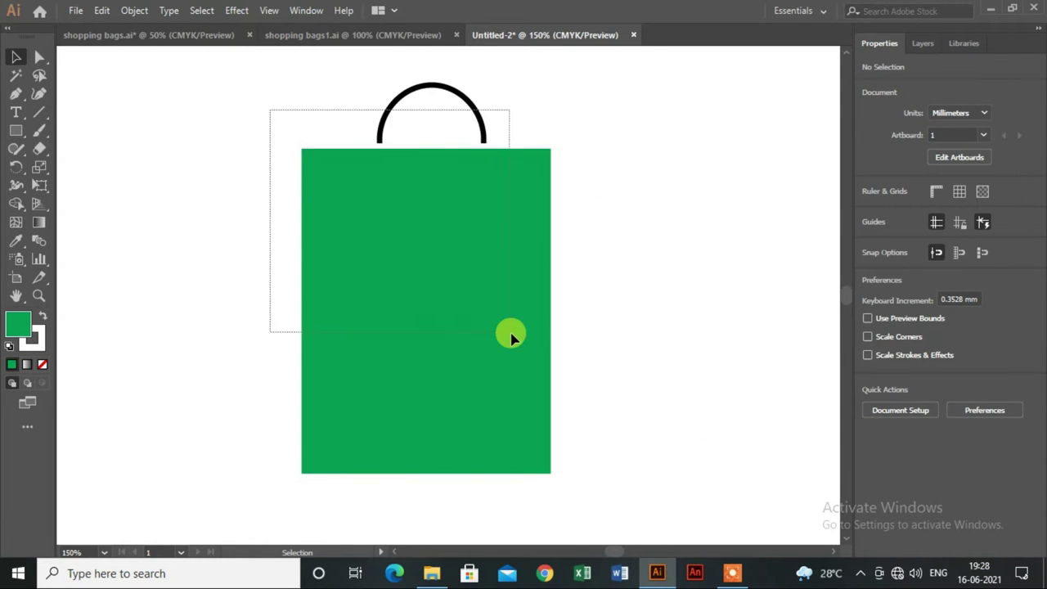
right_click(506, 336)
left_click(549, 140)
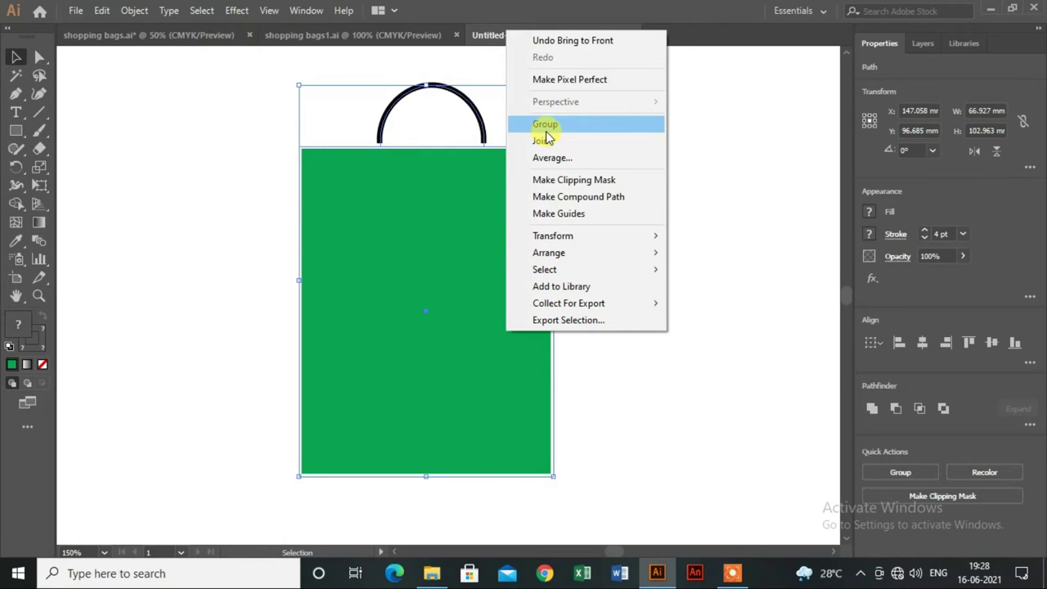
left_click(723, 253)
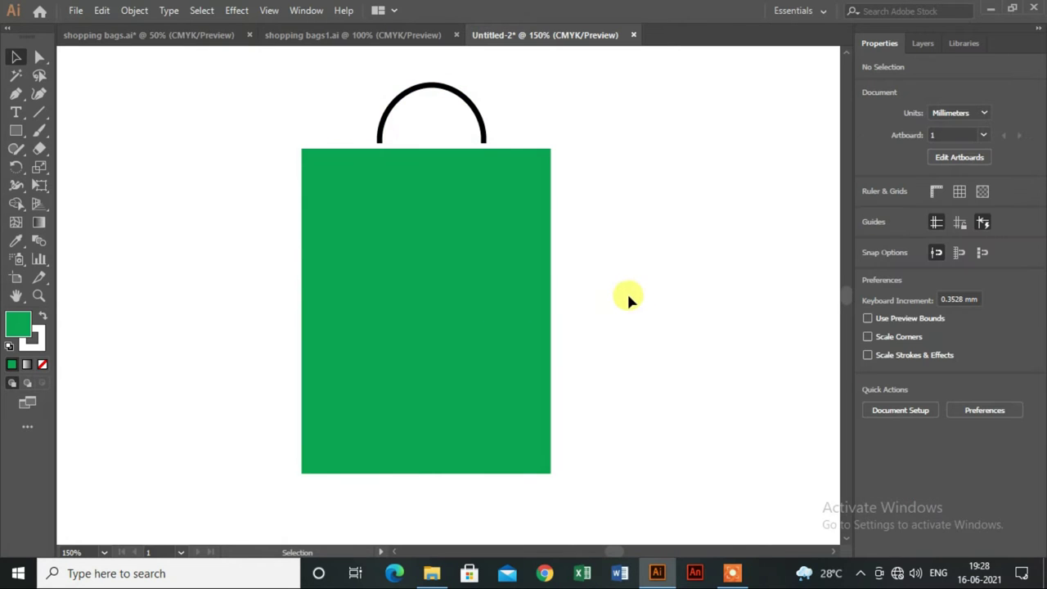
scroll(502, 306, "down", 1)
scroll(502, 306, "down", 1, "alt")
scroll(502, 306, "down", 1, "alt")
scroll(502, 306, "up", 1, "alt")
Narrow the bag to about 60.9 mm and centre the handle horizontally on it.
left_click(511, 313)
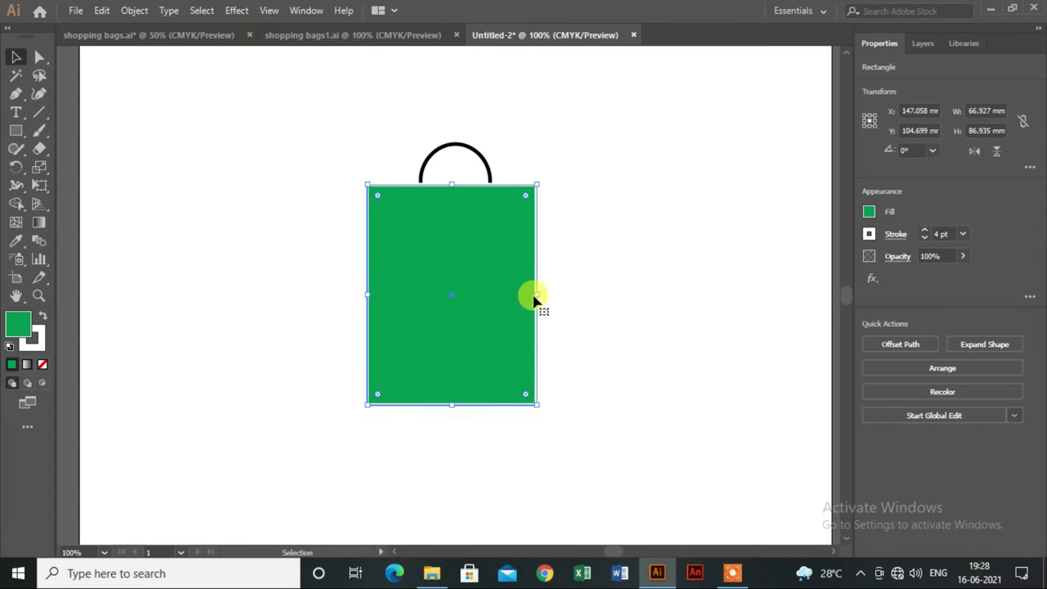
left_click_drag(539, 295, 526, 292)
left_click(561, 297)
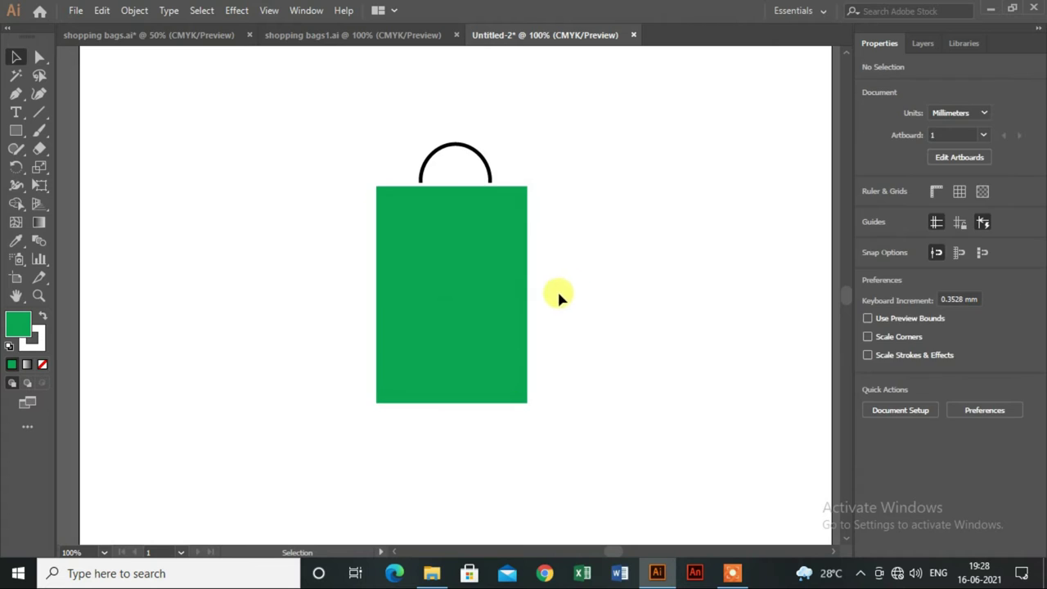
left_click(491, 281)
left_click_drag(569, 159, 461, 291)
left_click(923, 342)
left_click(618, 388)
scroll(487, 342, "up", 1)
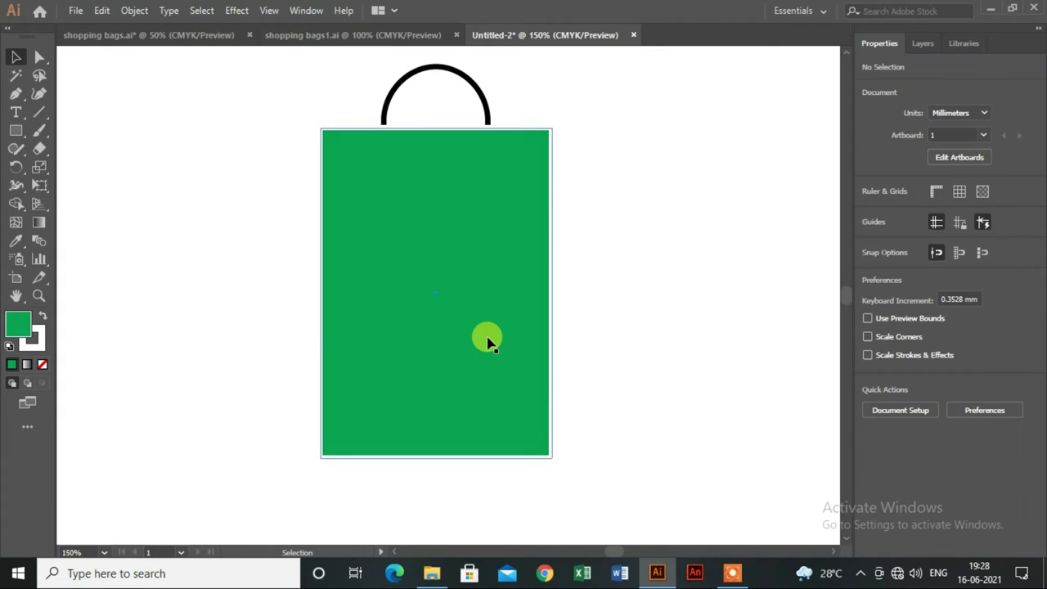
scroll(348, 341, "down", 2)
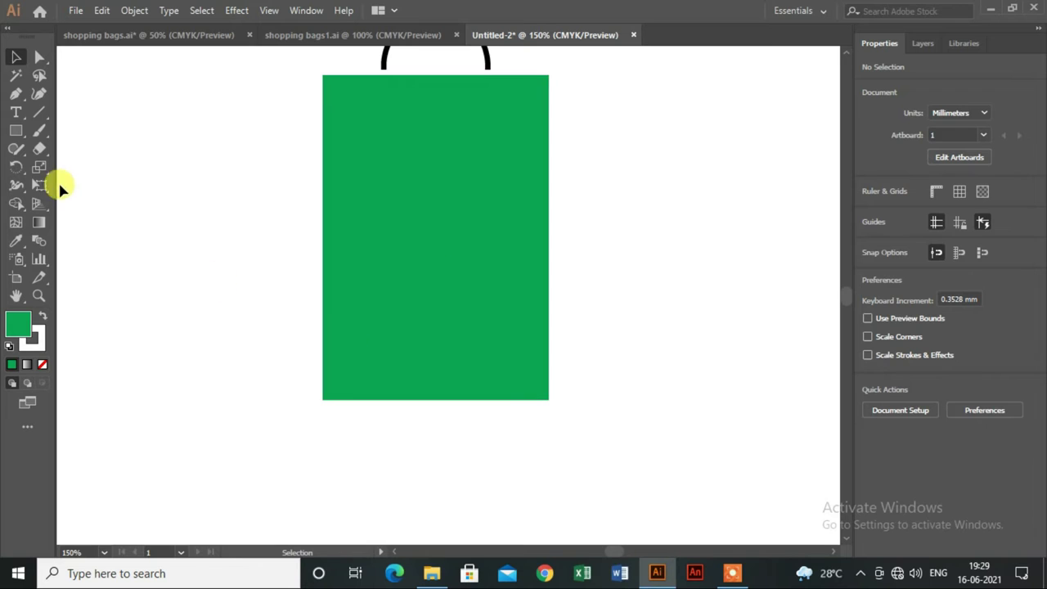
Add a 48 pt 'Shopping Bag' caption and place it beneath the bag.
left_click(16, 112)
scroll(215, 407, "down", 2)
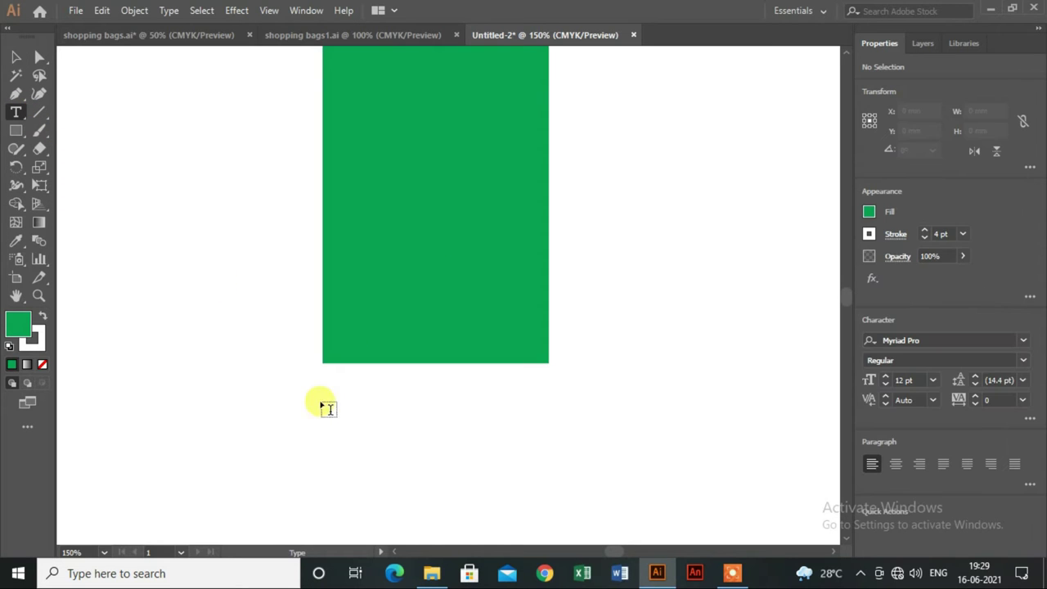
left_click(310, 405)
left_click(933, 380)
left_click(953, 330)
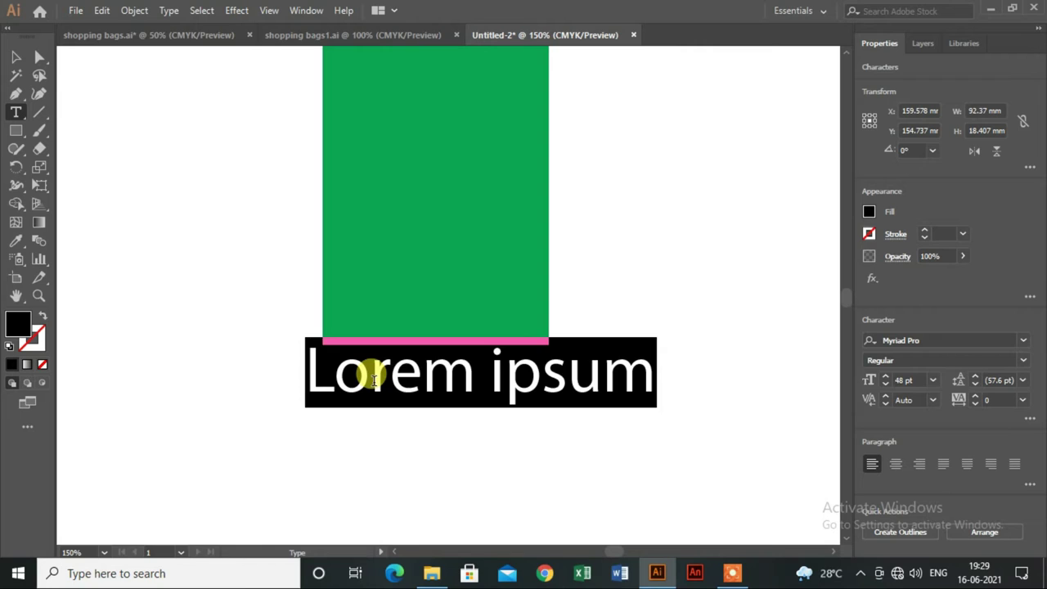
type("Shopping Bag")
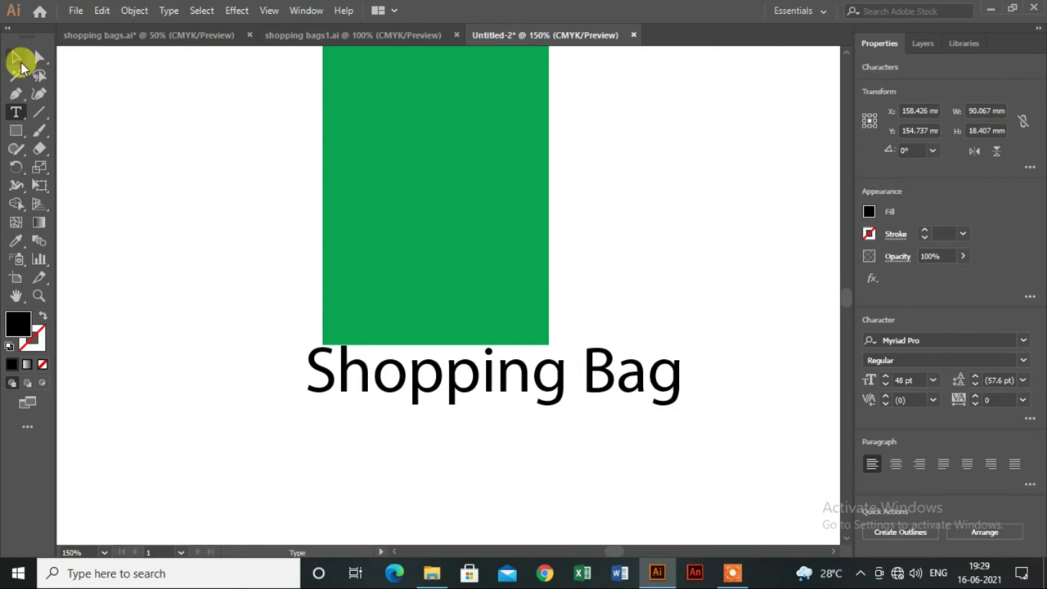
left_click(18, 59)
mouse_move(444, 386)
left_mouse_down()
mouse_move(373, 409)
mouse_move(417, 431)
mouse_move(246, 441)
left_mouse_up()
Copy the word 'Shopping' into a new text object beside the bag.
double_click(479, 426)
key("ctrl+c")
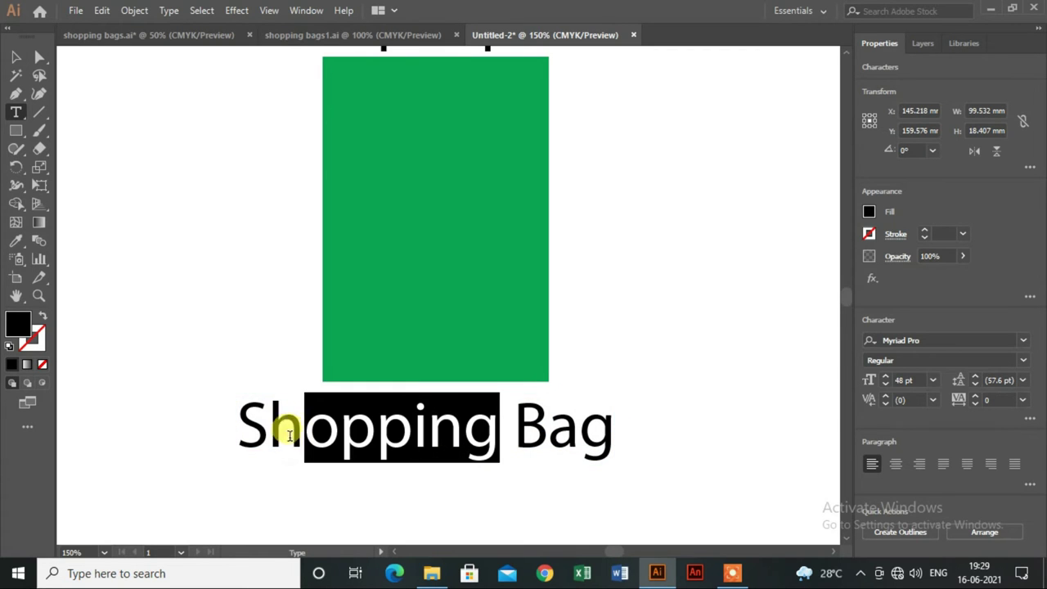
left_click(619, 319)
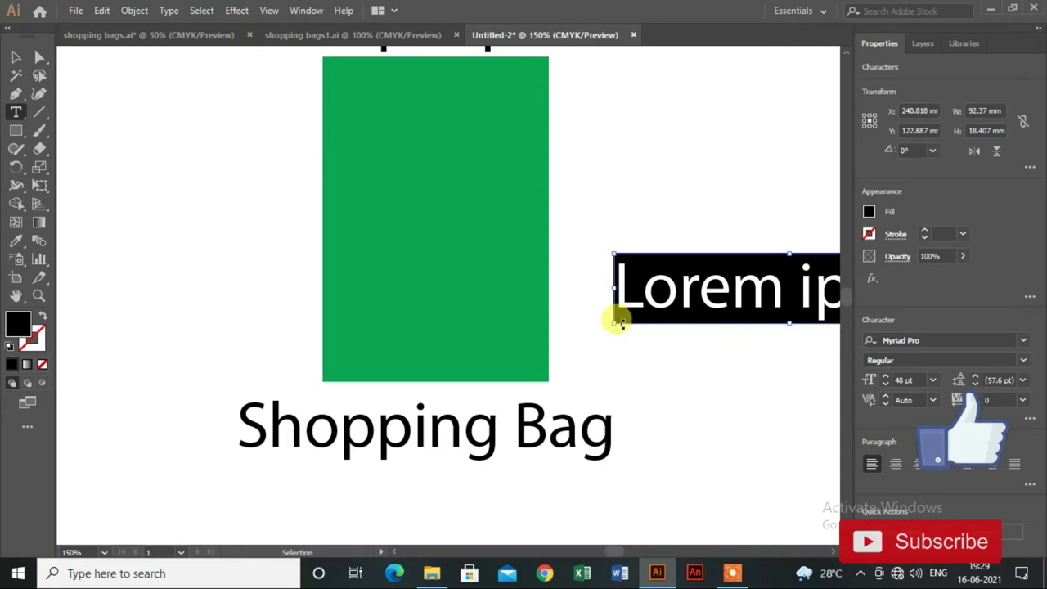
key("ctrl+v")
Set the Shopping text to 24 pt Forte.
left_click(15, 57)
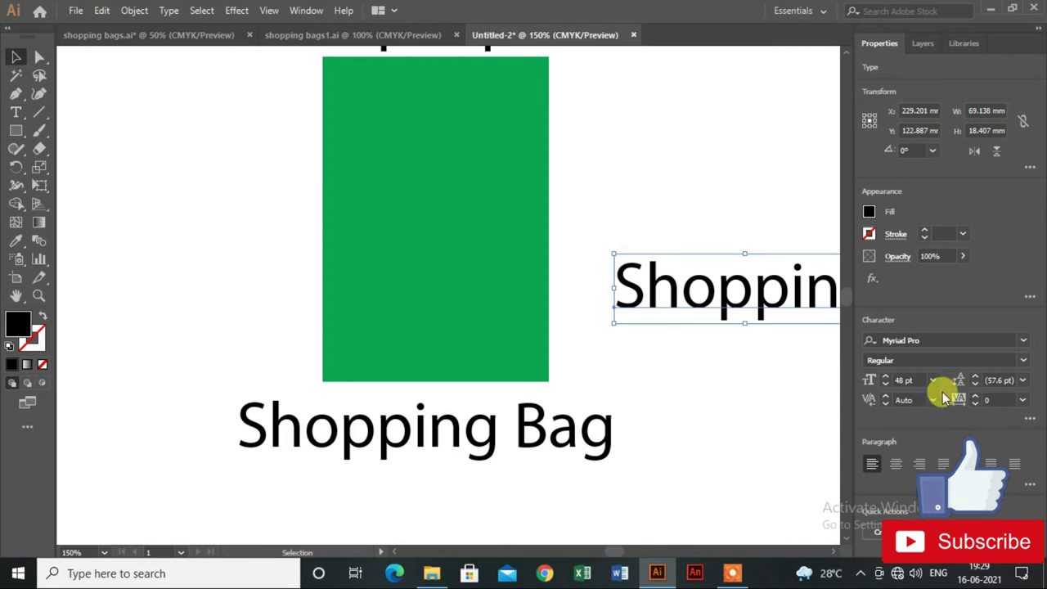
left_click(933, 380)
left_click(936, 299)
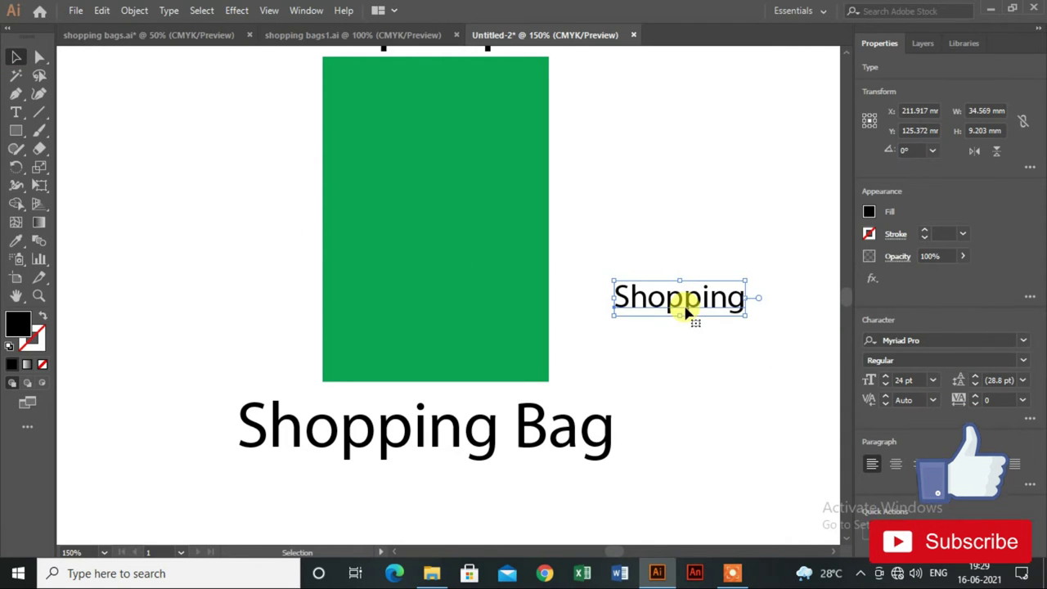
left_click(1023, 340)
scroll(940, 501, "down", 3)
scroll(940, 501, "down", 2)
scroll(939, 500, "down", 5)
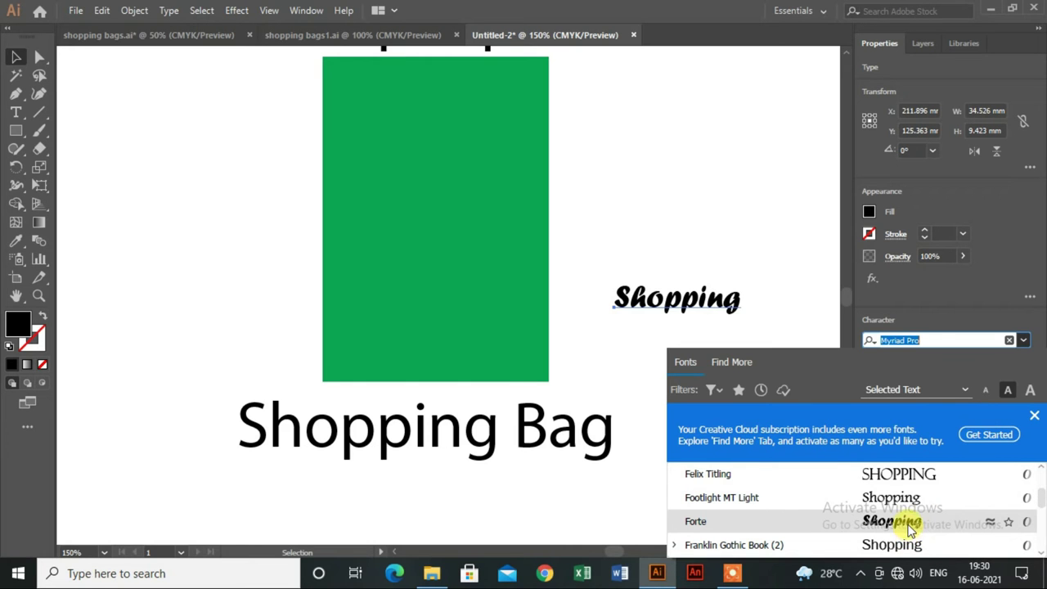
left_click(908, 525)
Move 'Shopping' onto the green bag and centre it horizontally.
mouse_move(671, 296)
left_mouse_down()
mouse_move(435, 214)
mouse_move(449, 248)
left_mouse_up()
left_click(724, 237)
scroll(723, 237, "up", 1)
scroll(725, 237, "up", 1)
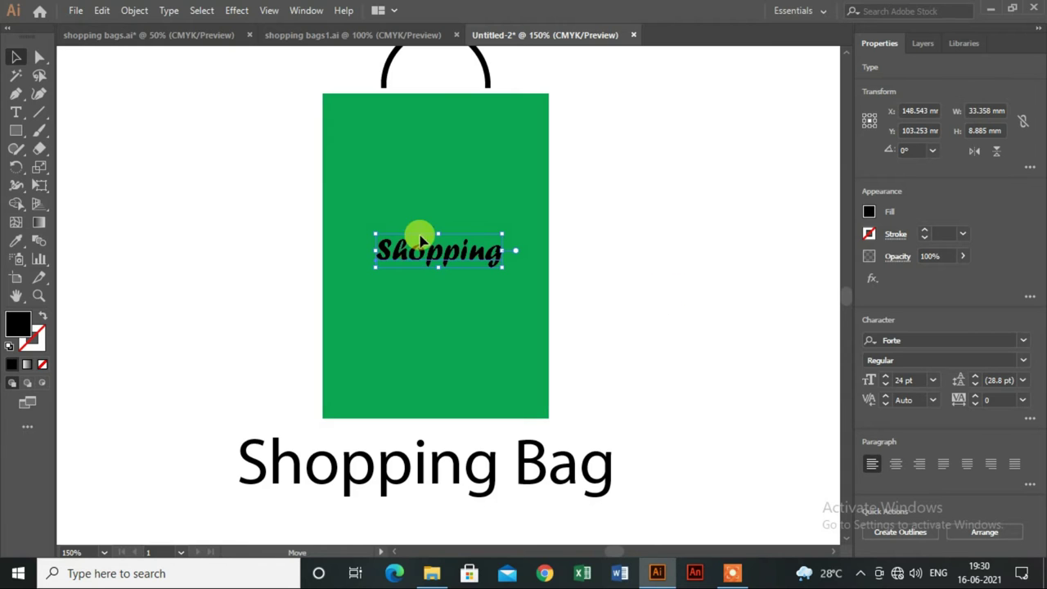
left_click_drag(420, 238, 418, 216)
left_click(630, 231)
scroll(630, 231, "up", 1)
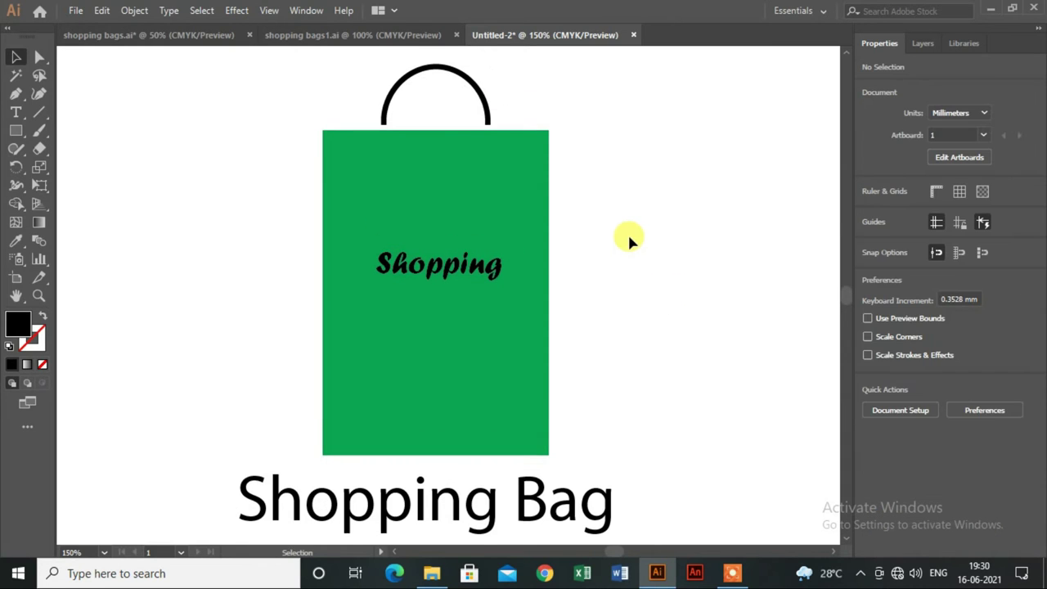
left_click(467, 332, "shift")
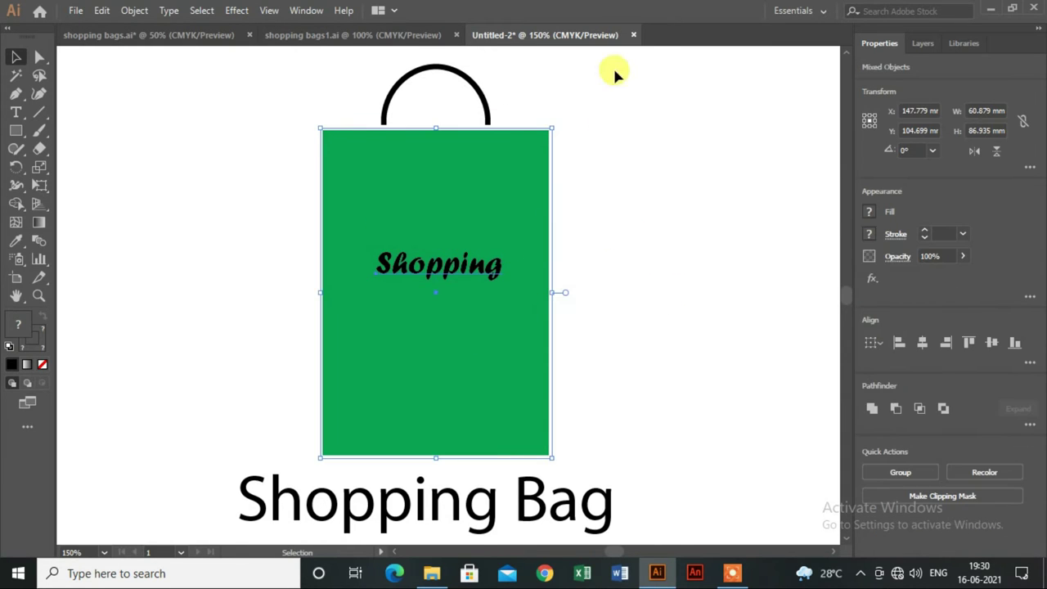
left_click(922, 342)
left_click(752, 360)
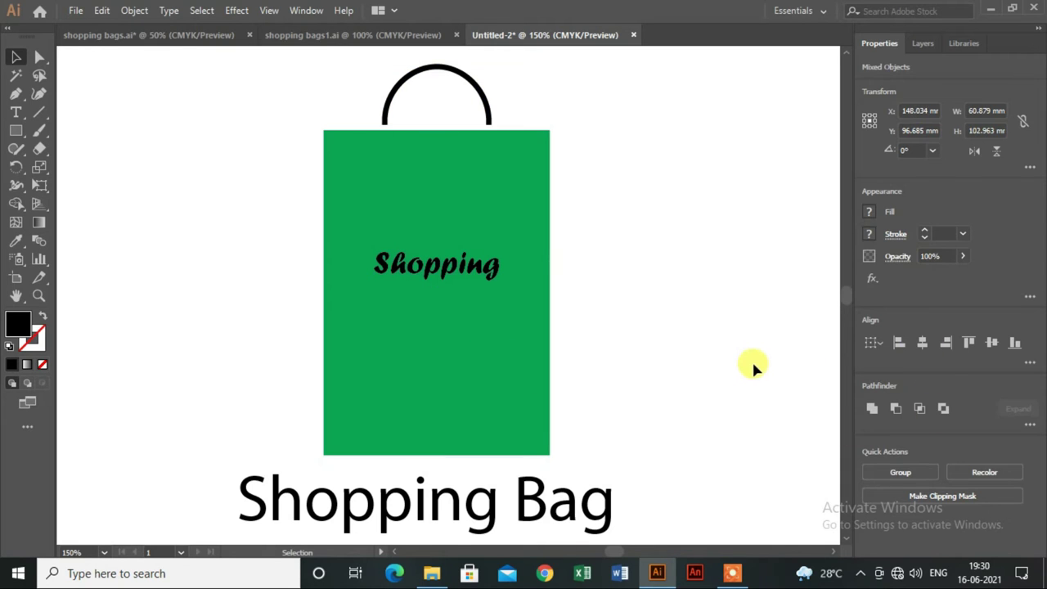
scroll(687, 368, "up", 1)
Fill the Shopping text white.
left_click(437, 285)
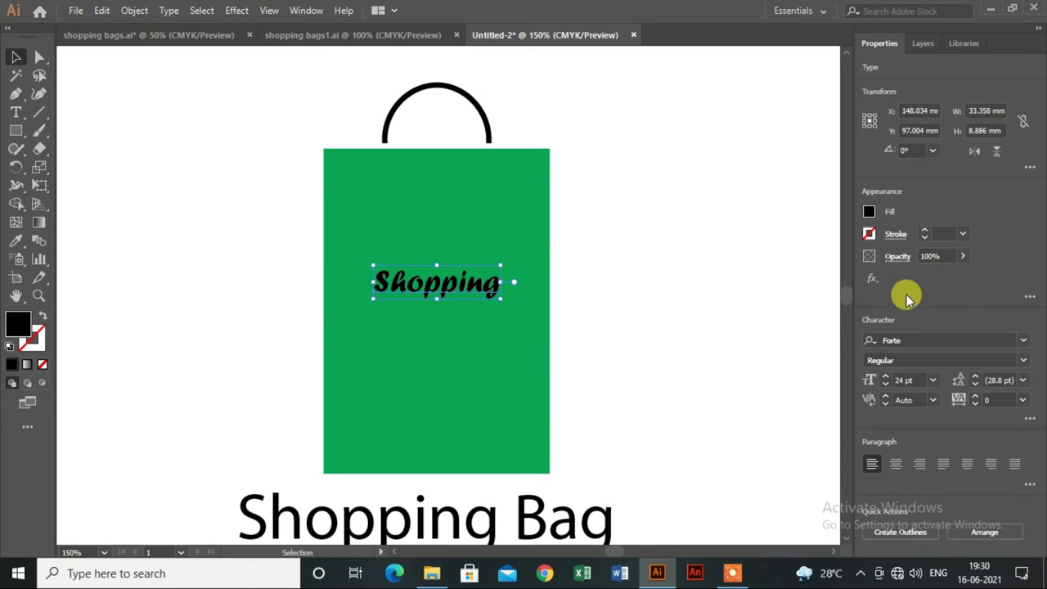
left_click(870, 212)
left_click(709, 258)
left_click(657, 203)
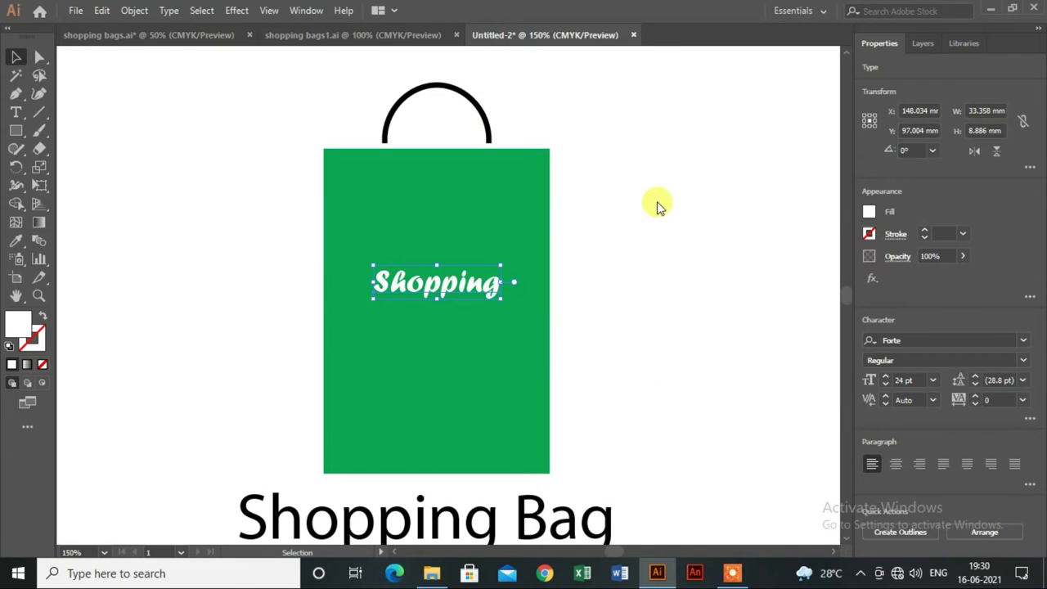
left_click(657, 203)
scroll(657, 203, "down", 1)
scroll(657, 203, "down", 1)
scroll(643, 221, "up", 1)
Group the bag body, handle and Shopping text.
left_click_drag(219, 98, 473, 380)
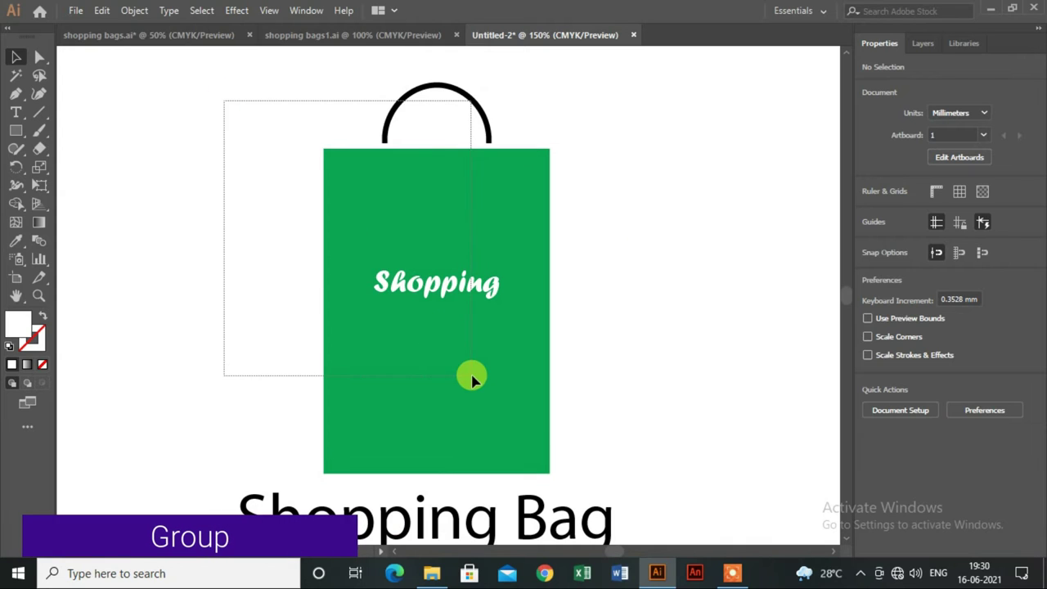
right_click(473, 380)
left_click(510, 238)
scroll(524, 287, "up", 1)
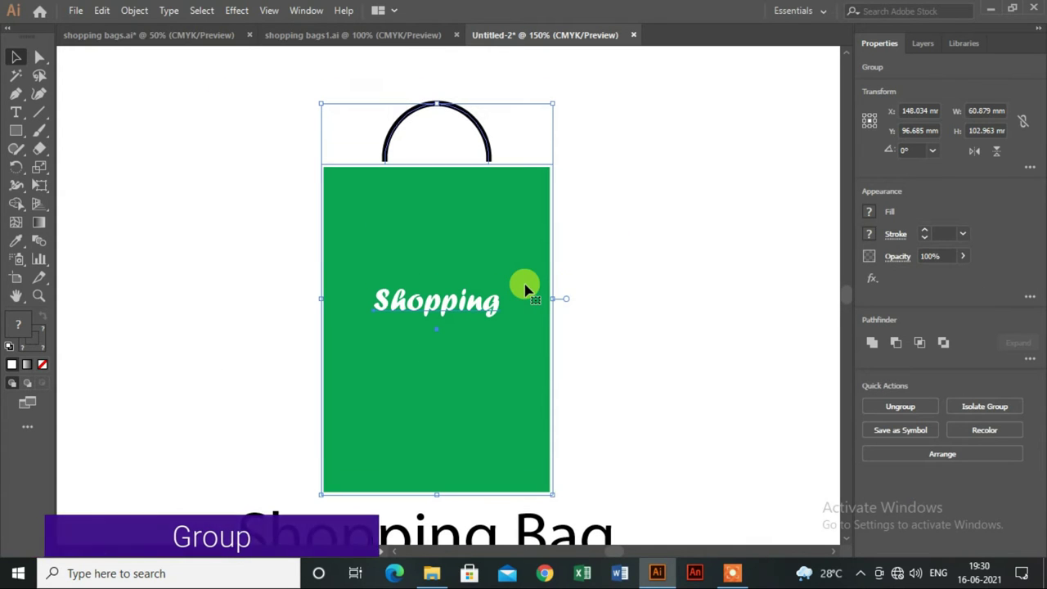
Duplicate the bag group, offset slightly right and down.
left_click_drag(478, 264, 524, 285)
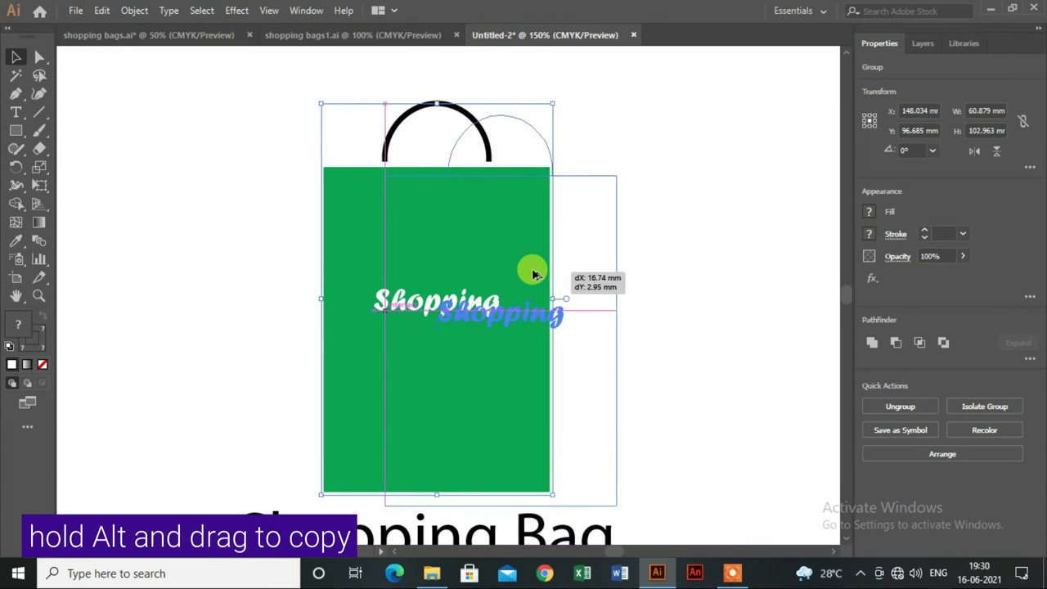
left_click_drag(523, 285, 511, 285)
scroll(634, 259, "down", 2)
scroll(540, 461, "down", 1)
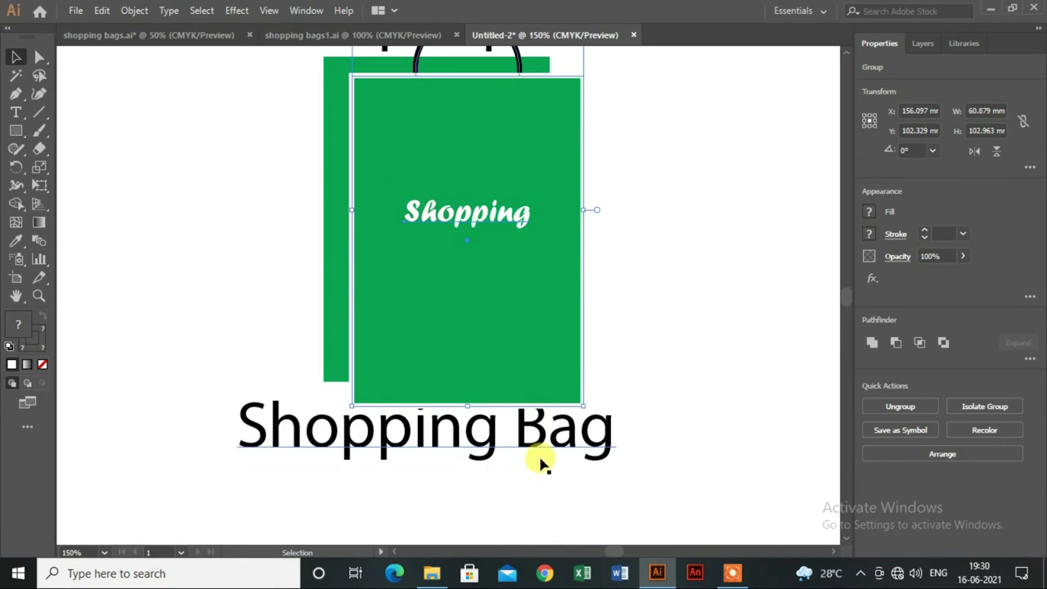
Nudge the 'Shopping Bag' caption down below the bags.
left_click(506, 432)
key("shift+Down")
key("shift+Down")
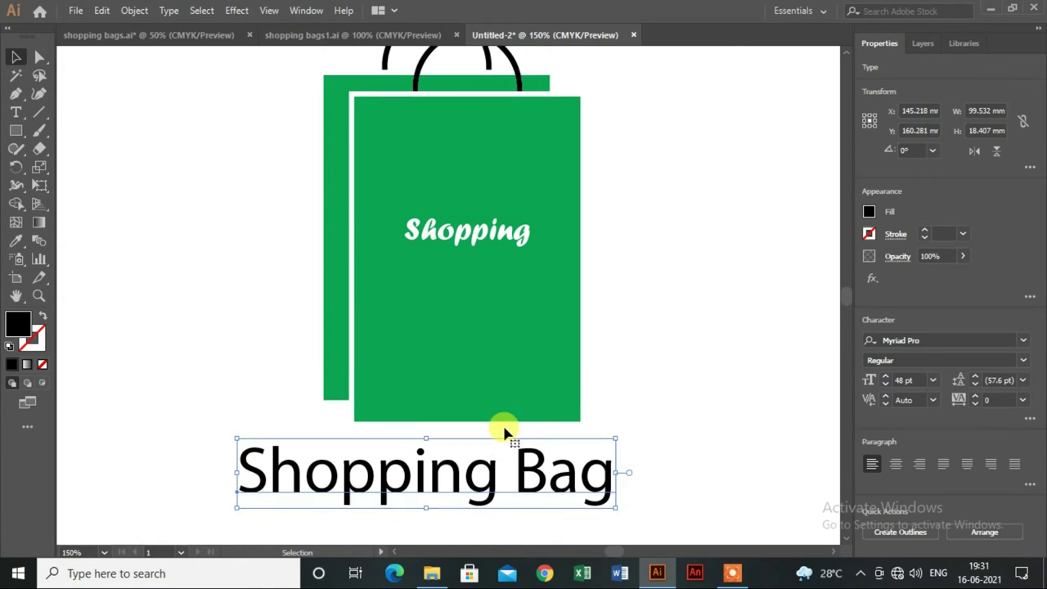
scroll(505, 432, "up", 2)
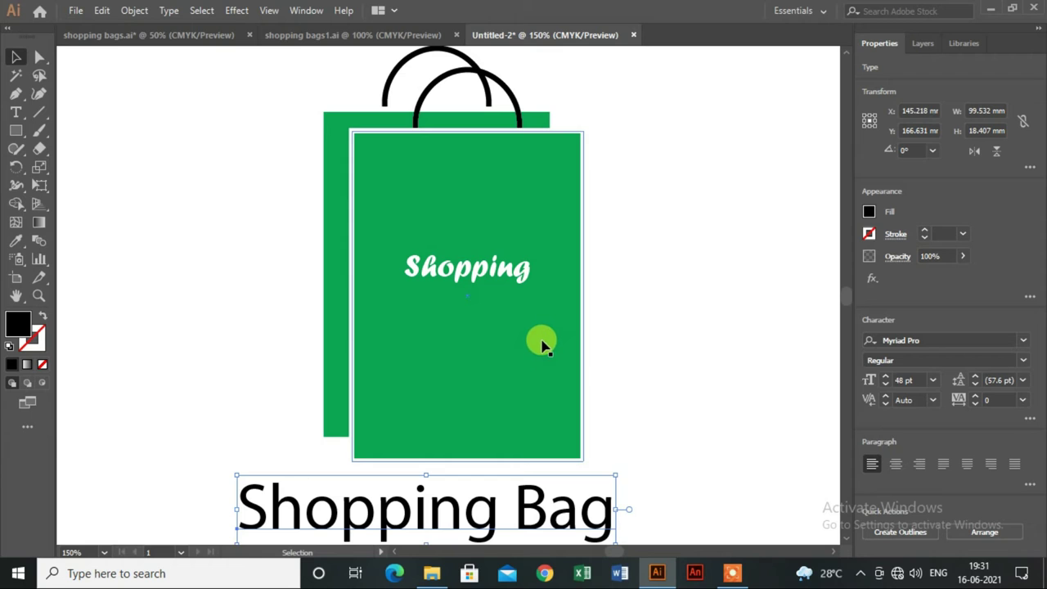
left_click(336, 209)
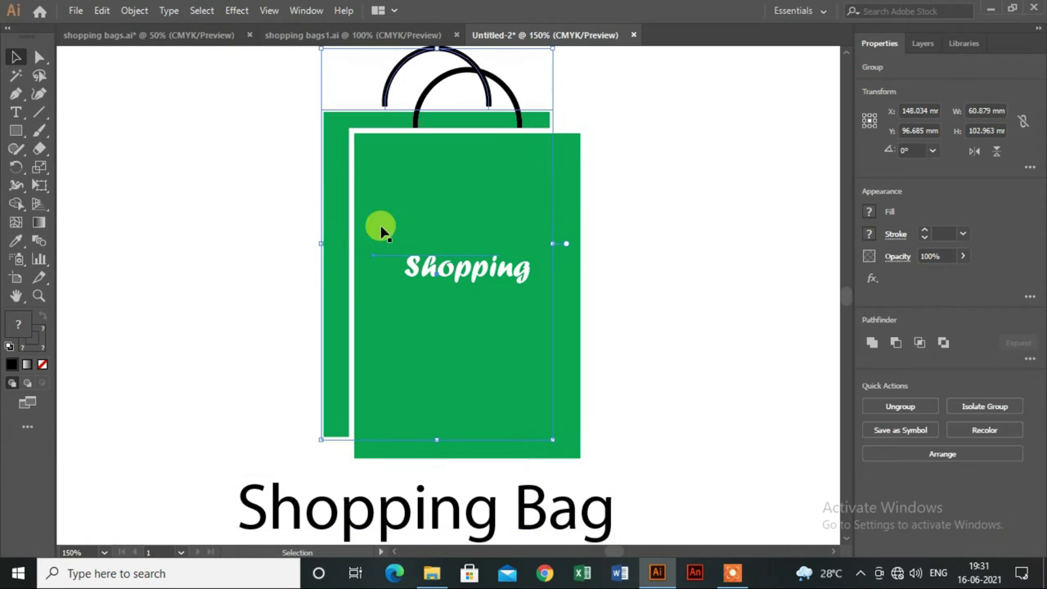
Ungroup the back bag and fill its rectangle with the cyan-blue swatch.
right_click(337, 238)
left_click(374, 360)
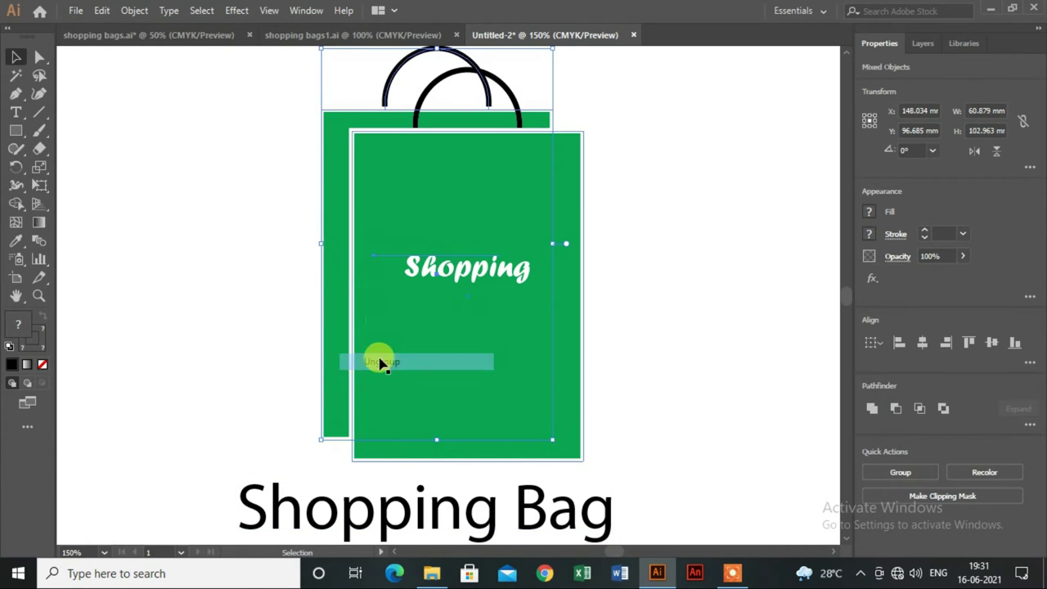
left_click(746, 197)
left_click(327, 199)
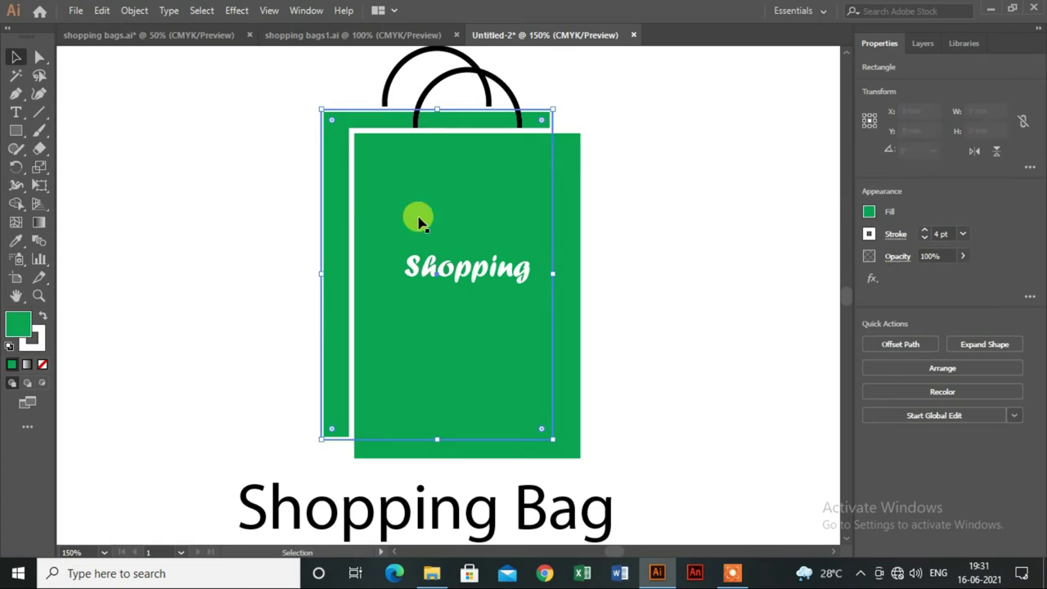
left_click(869, 212)
left_click(746, 267)
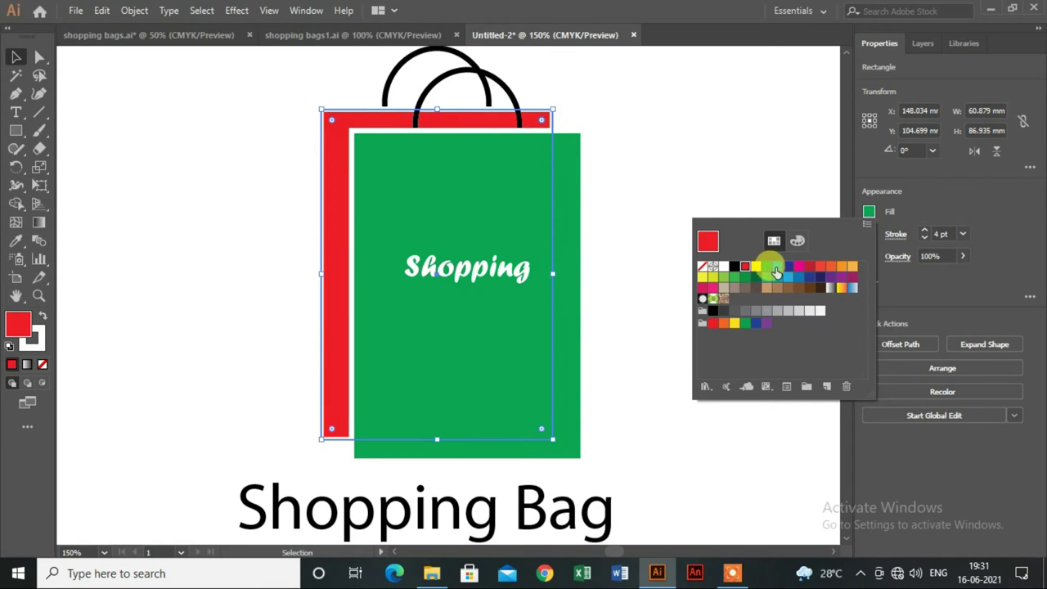
left_click(777, 268)
scroll(748, 271, "up", 2)
left_click(639, 145)
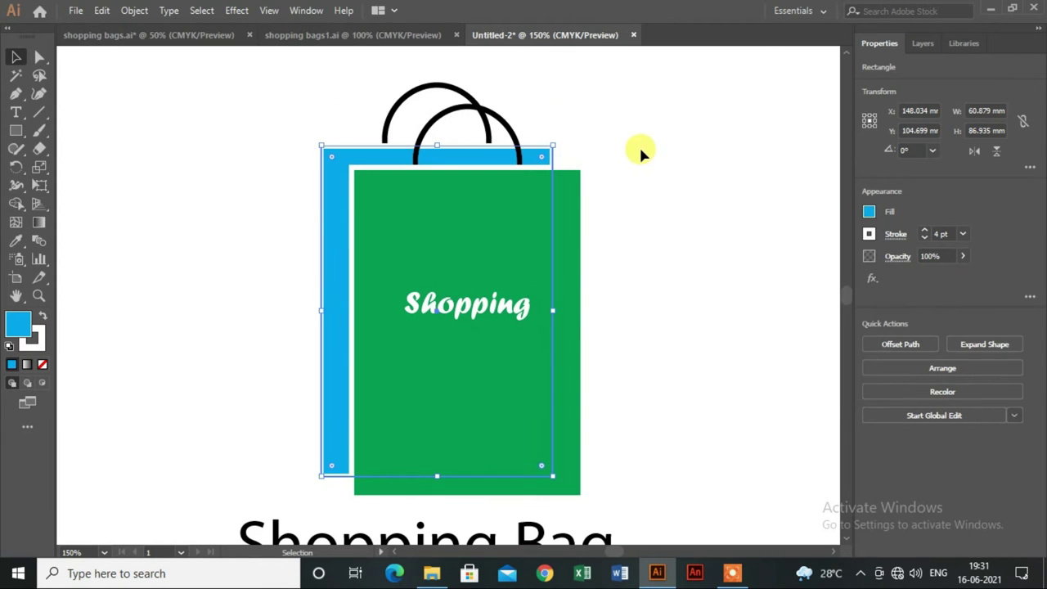
left_click(646, 164)
scroll(661, 198, "up", 1)
scroll(401, 196, "down", 1)
Select both bags and group them with Ctrl+G.
left_click_drag(280, 77, 571, 362)
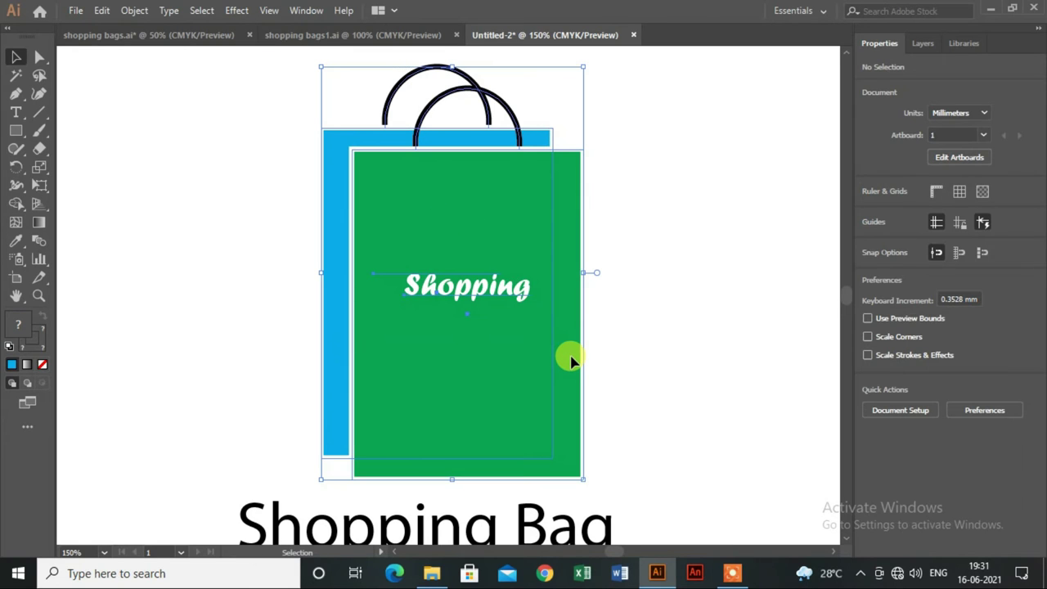
key("a")
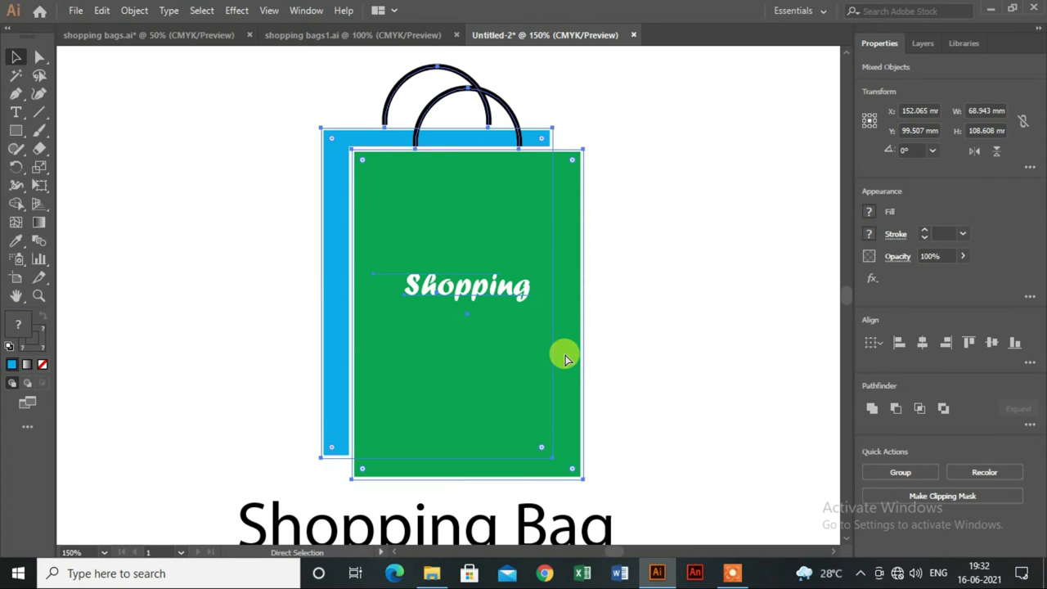
key("ctrl+g")
key("v")
scroll(587, 263, "up", 1)
Rotate the bag group to about 327.73° and move it up.
left_click_drag(587, 93, 680, 200)
scroll(679, 199, "down", 1)
left_click(676, 273)
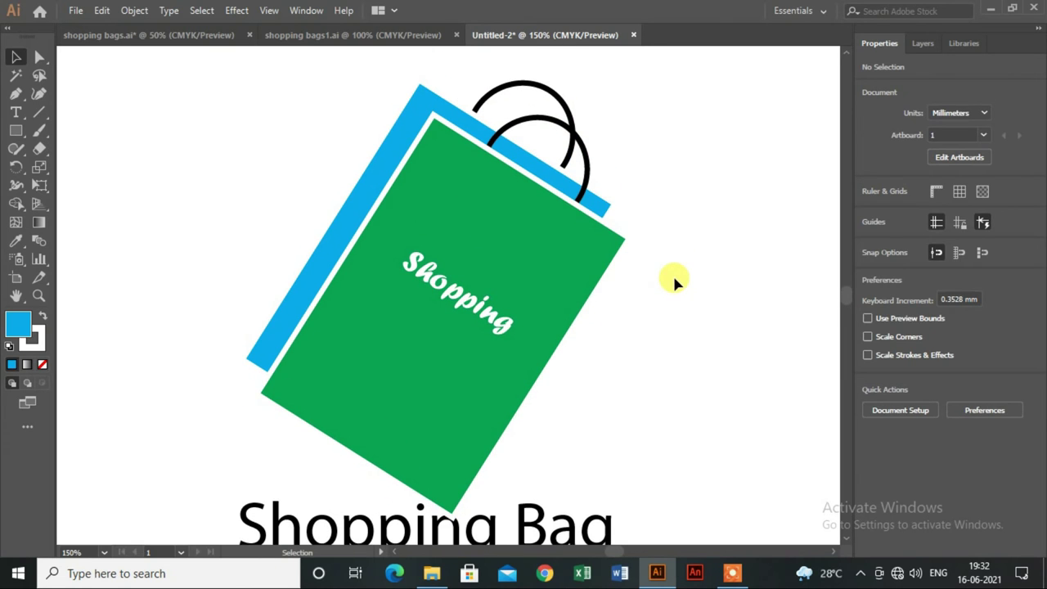
left_click_drag(526, 317, 524, 293)
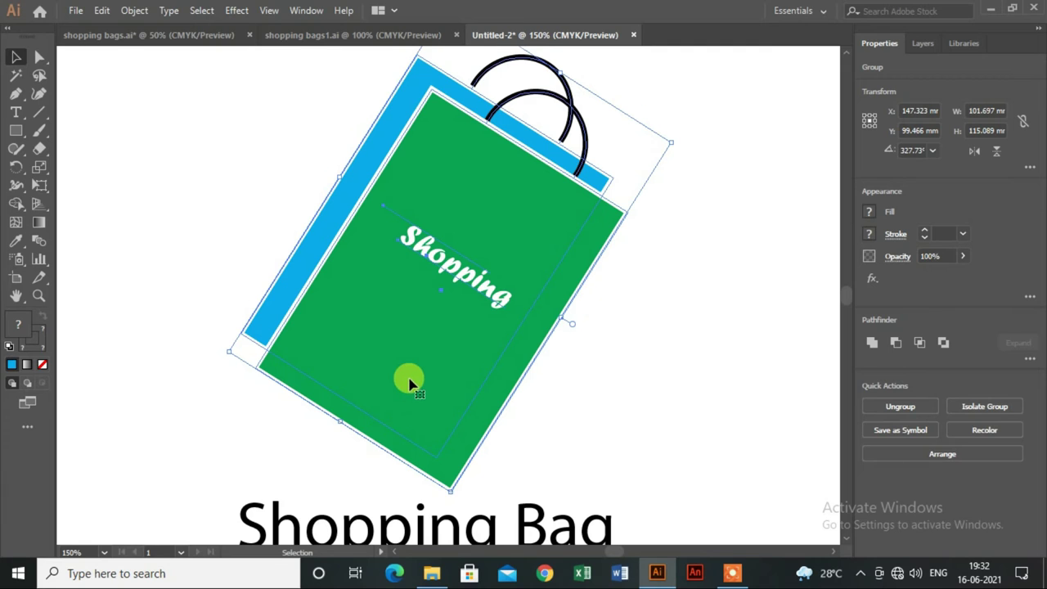
scroll(432, 444, "down", 2)
Move the 'Shopping Bag' caption to the lower left.
left_click(432, 446)
scroll(432, 446, "down", 2)
left_click_drag(438, 366, 269, 441)
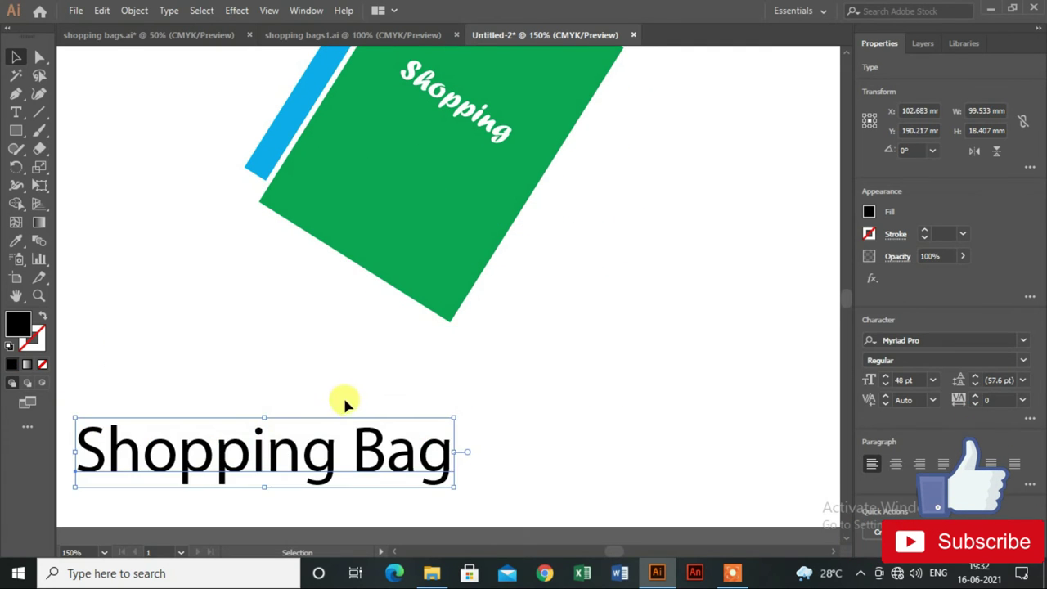
Move the Shopping Bag caption up onto the bag.
left_click(654, 406)
scroll(654, 407, "up", 3)
scroll(671, 401, "down", 1)
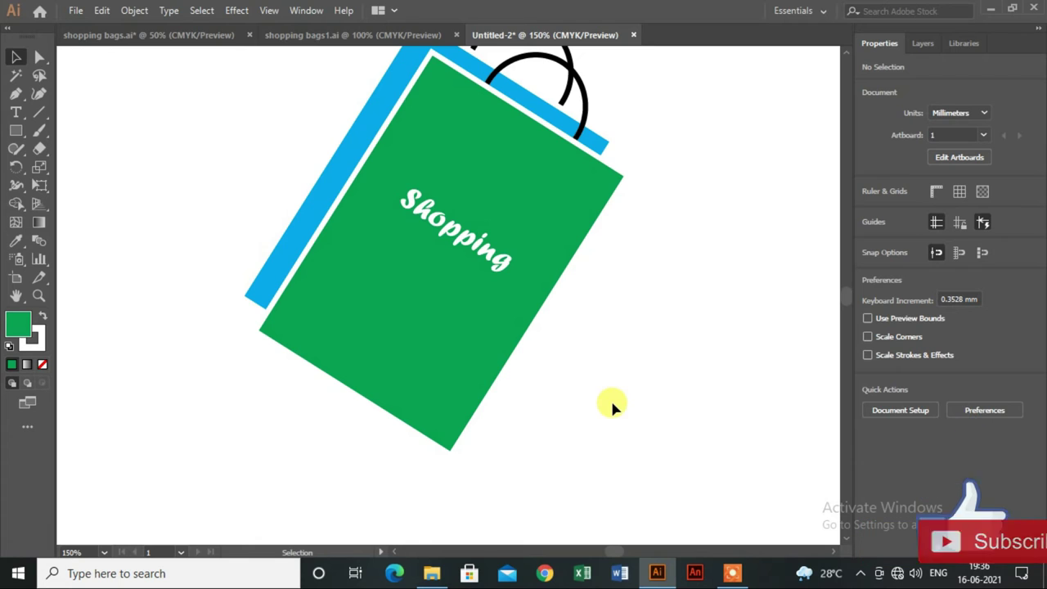
key("ctrl+0")
key("ctrl+1")
left_click_drag(455, 529, 483, 370)
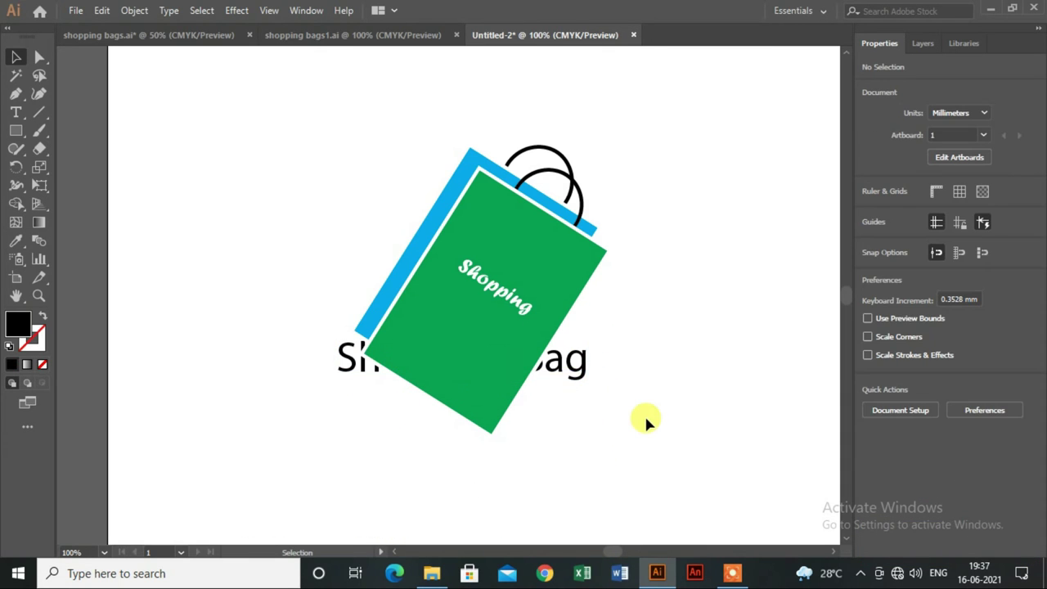
Bring the caption to the front and drag it down just below the bag.
right_click(571, 367)
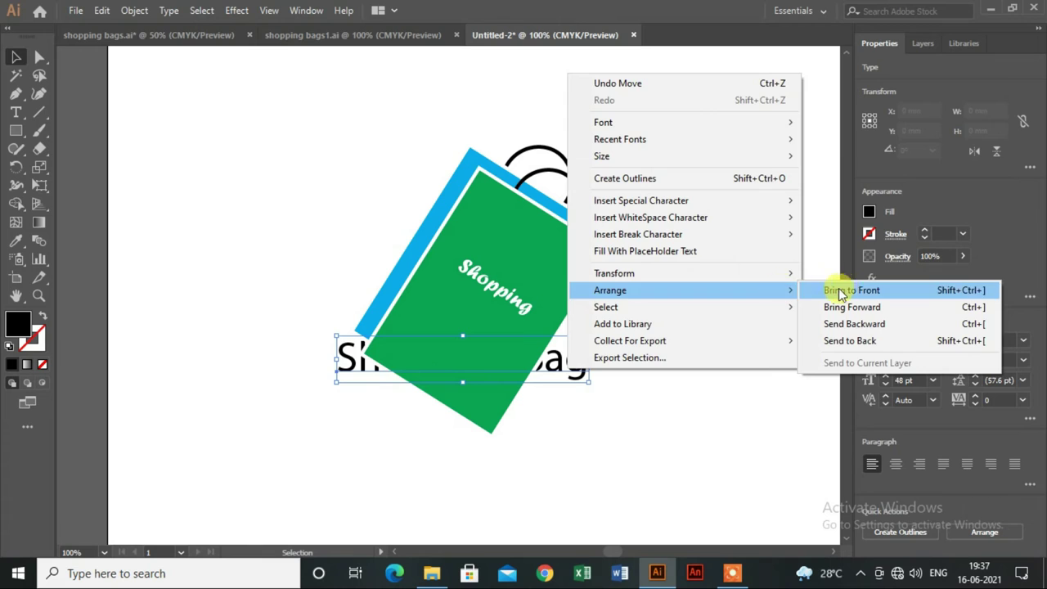
mouse_move(611, 291)
left_click(847, 287)
left_click(637, 428)
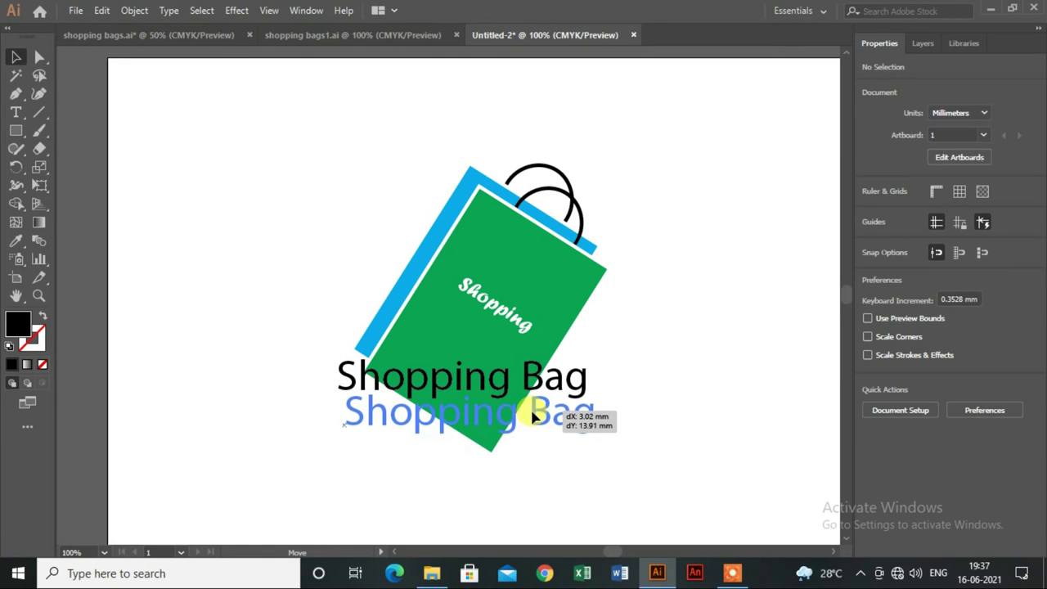
left_click_drag(586, 412, 576, 449)
scroll(526, 460, "down", 1)
mouse_move(536, 412)
left_mouse_down()
mouse_move(526, 453)
mouse_move(533, 439)
left_mouse_up()
Group the bag's pieces, then marquee-select the bag together with the caption.
left_click(505, 344)
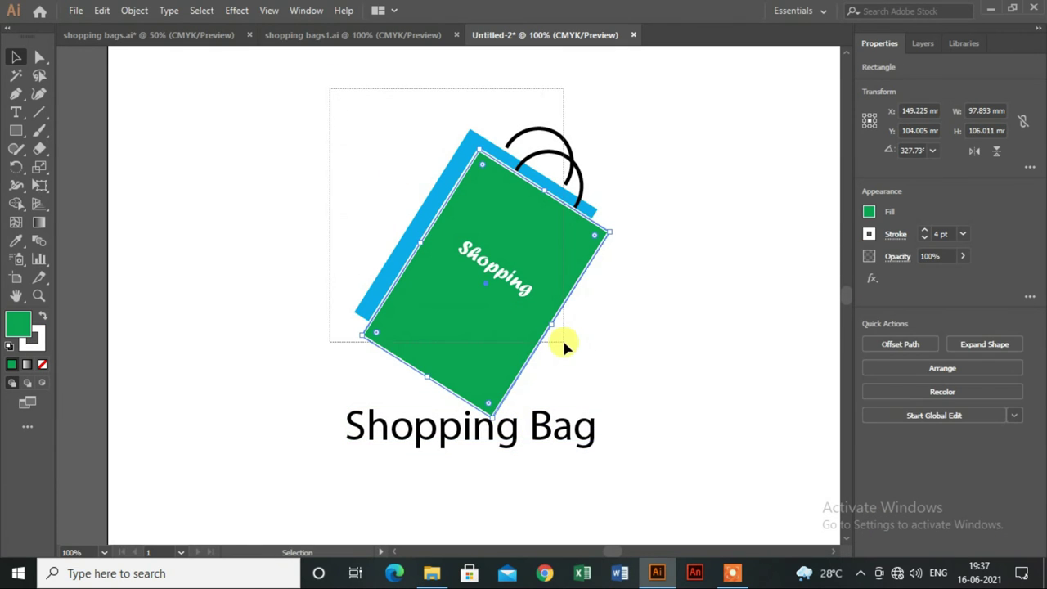
key("ctrl+a")
right_click(527, 313)
left_click(564, 407)
mouse_move(622, 308)
left_mouse_down()
mouse_move(502, 423)
mouse_move(564, 434)
left_mouse_up()
Centre the caption horizontally under the bag and select the bag group.
left_click(922, 347)
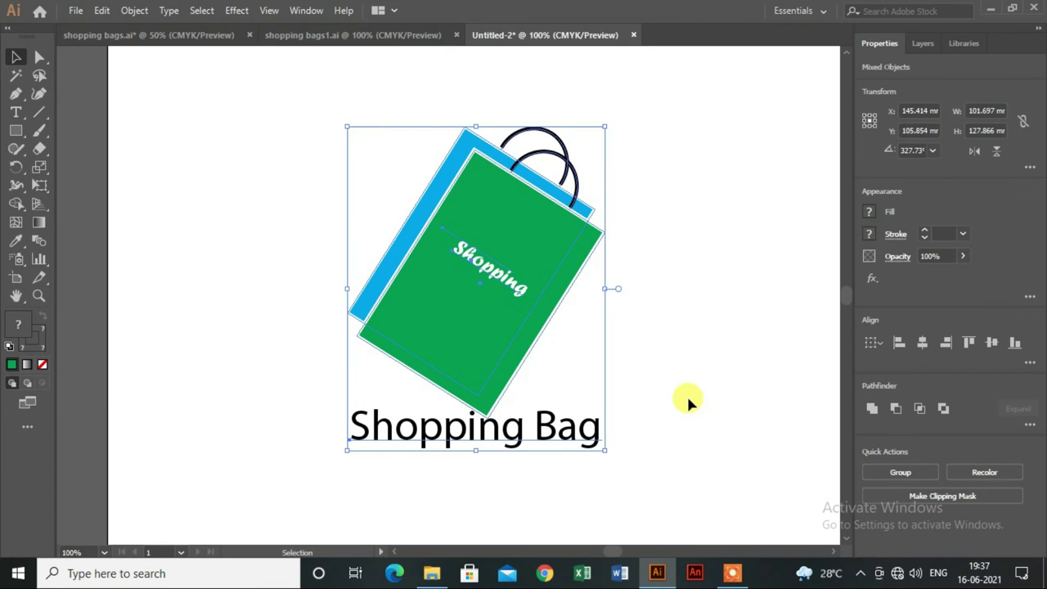
left_click(685, 393)
left_click(461, 287)
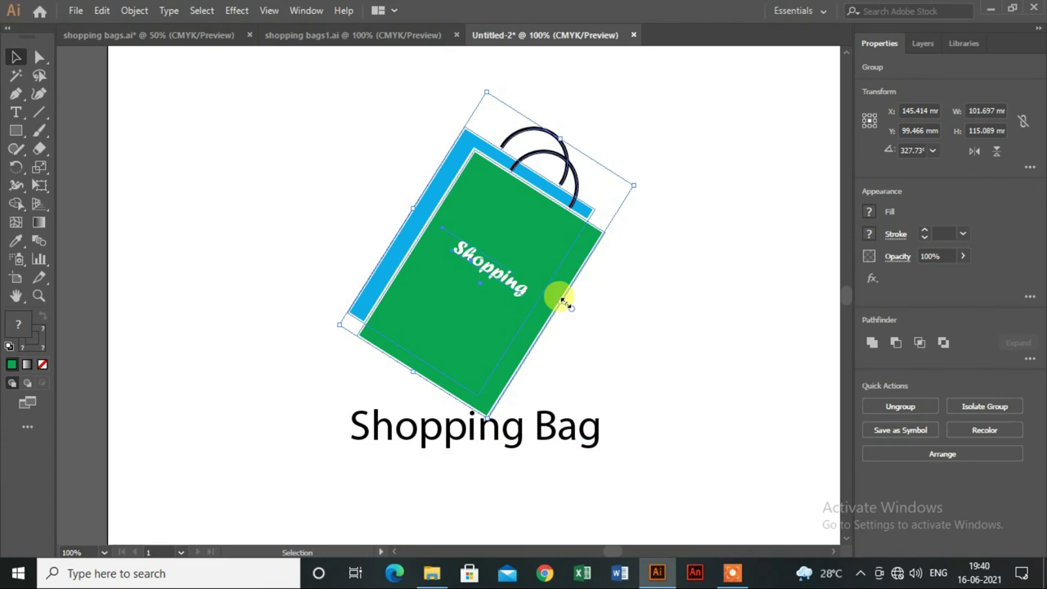
Apply a Multiply drop shadow at 50% opacity, 1 mm offsets, 1.76 mm blur.
left_click(870, 281)
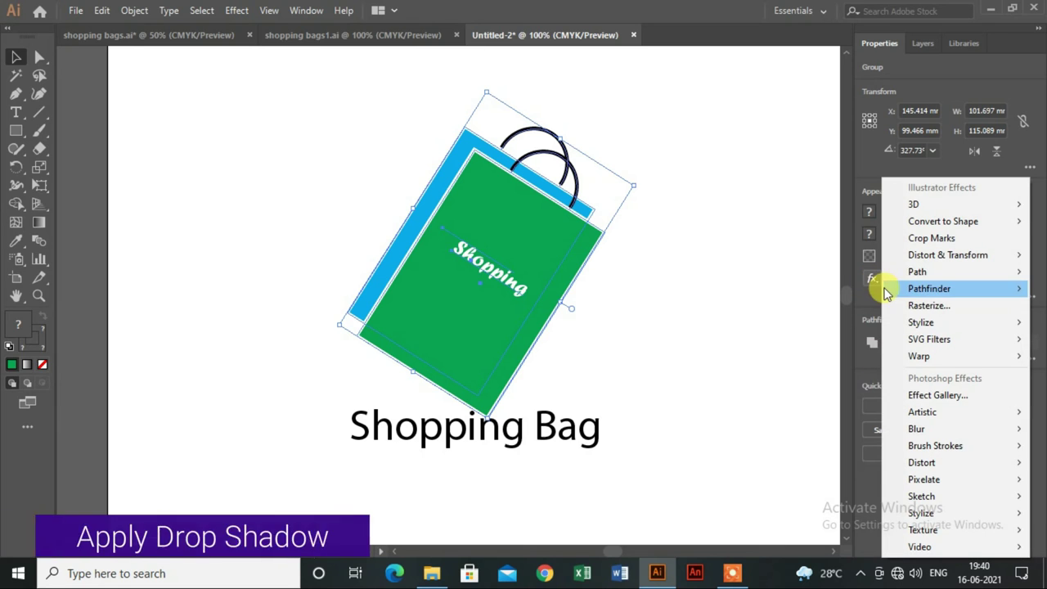
mouse_move(921, 322)
left_click(808, 323)
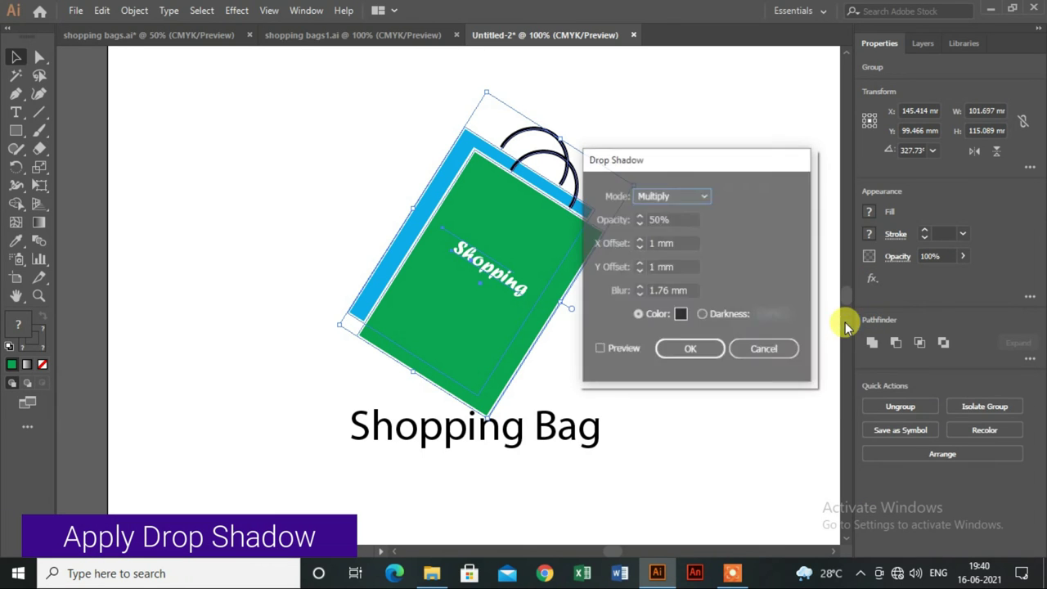
left_click(601, 349)
left_click_drag(694, 166, 784, 153)
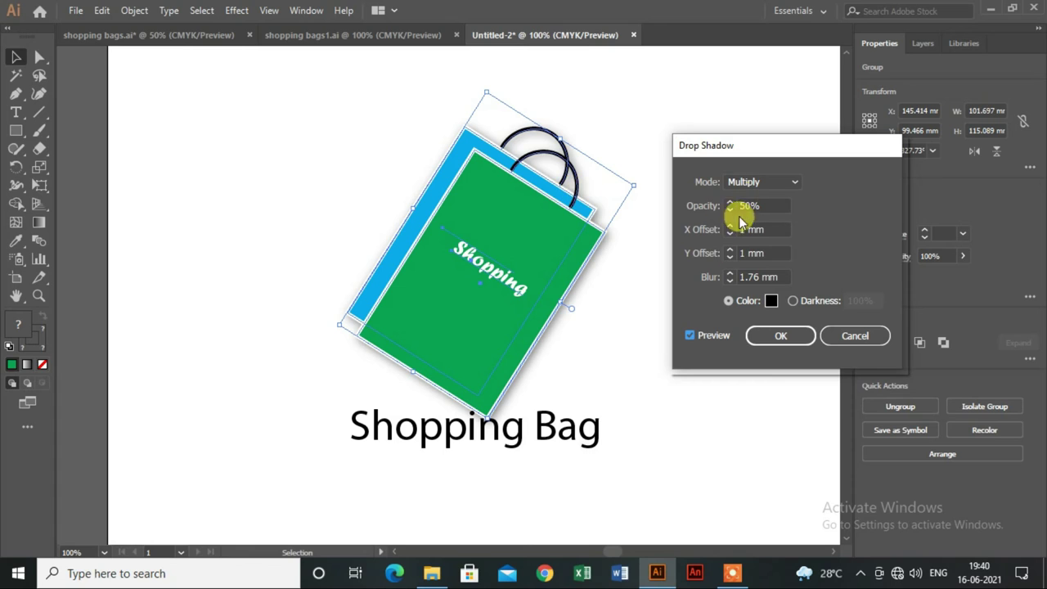
left_click(772, 342)
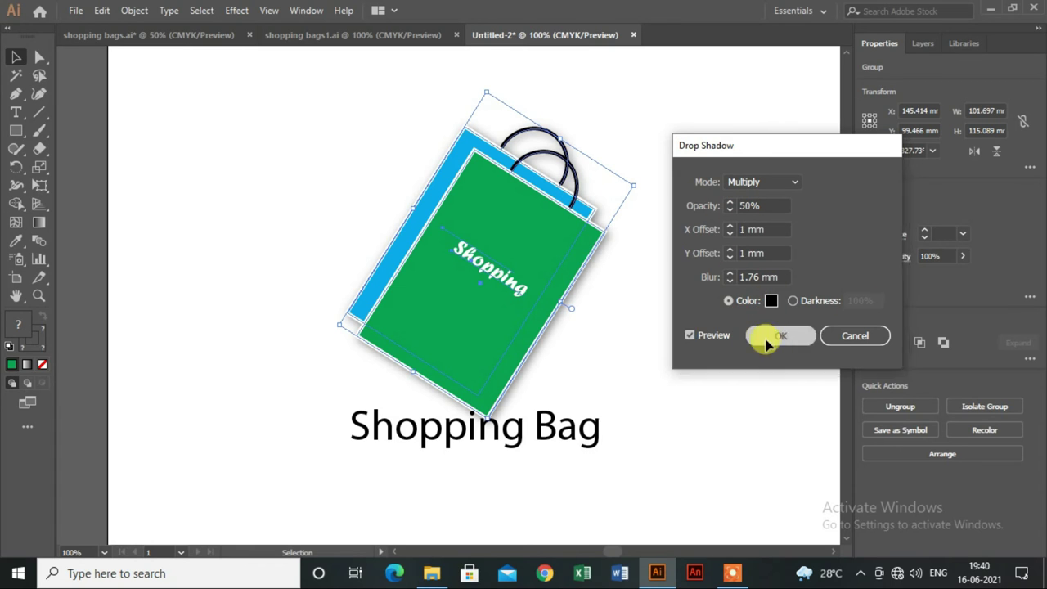
left_click(651, 357)
scroll(651, 357, "down", 1)
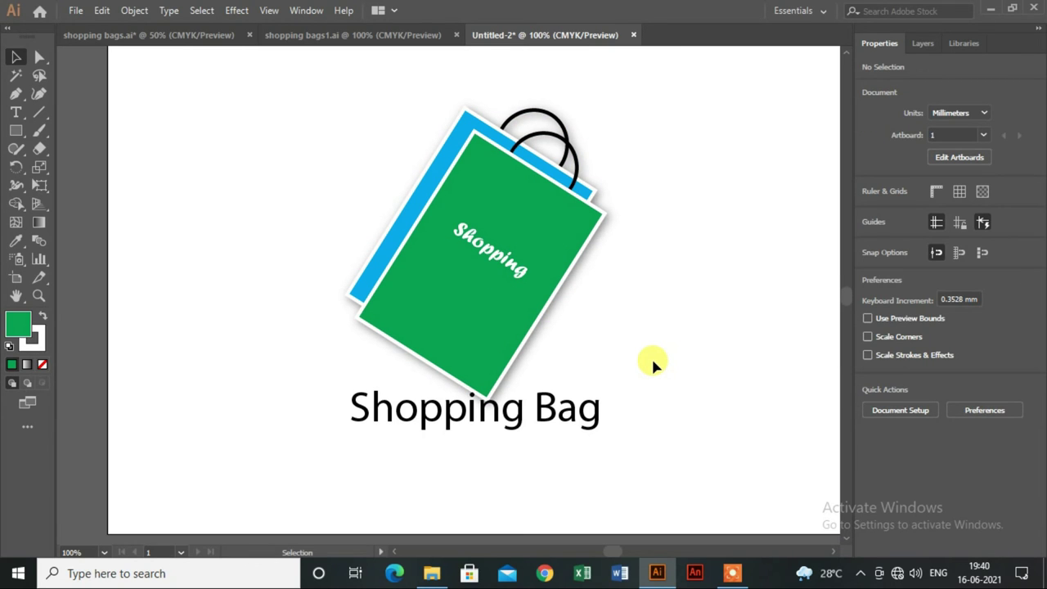
Set the Shopping Bag caption font to Bauhaus 93.
scroll(652, 356, "up", 1)
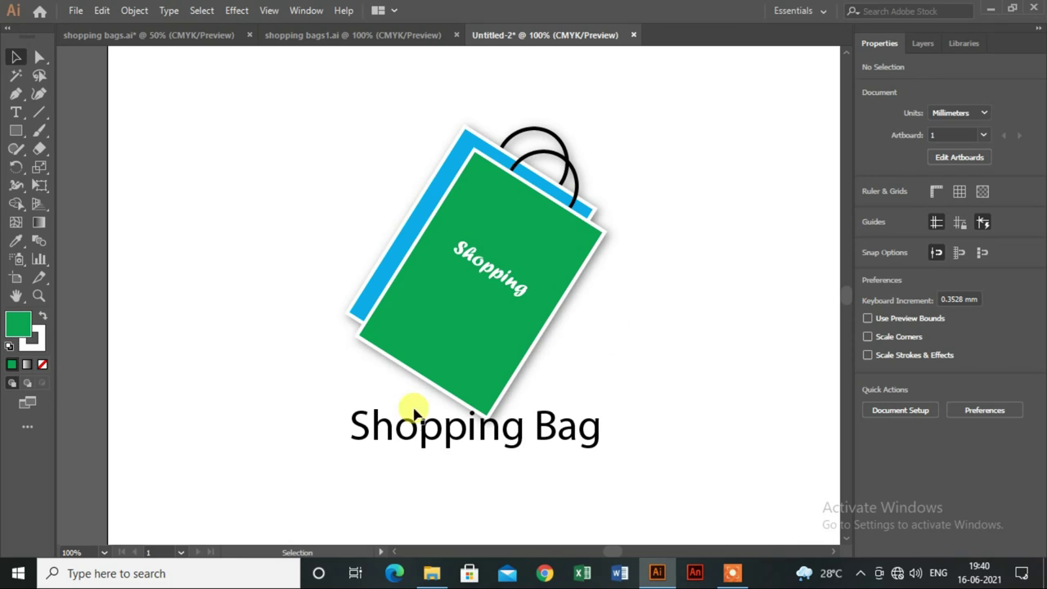
left_click(427, 434)
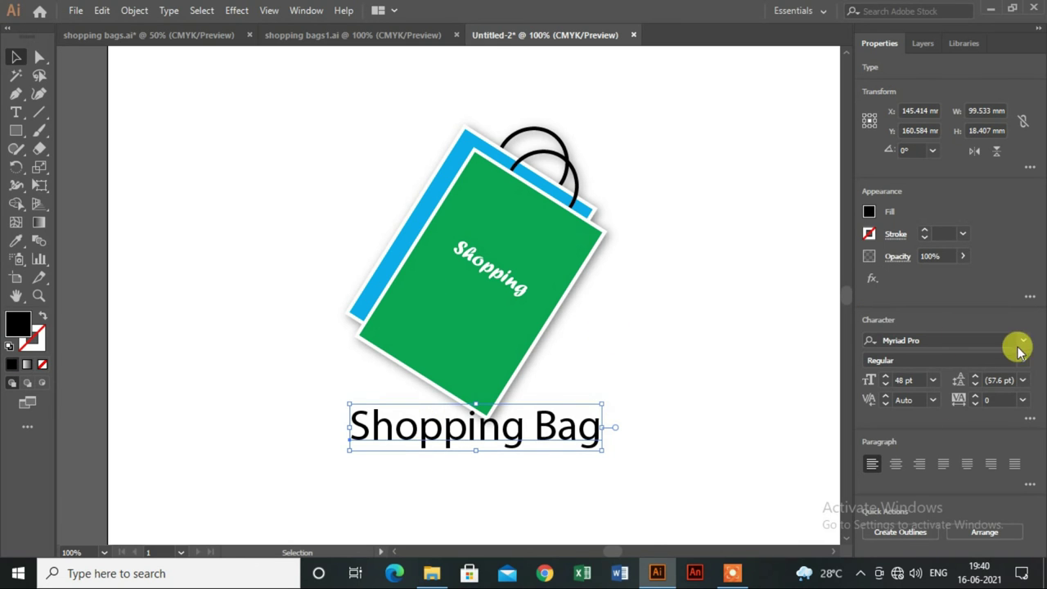
left_click(1023, 342)
scroll(949, 458, "down", 3)
scroll(916, 491, "down", 1)
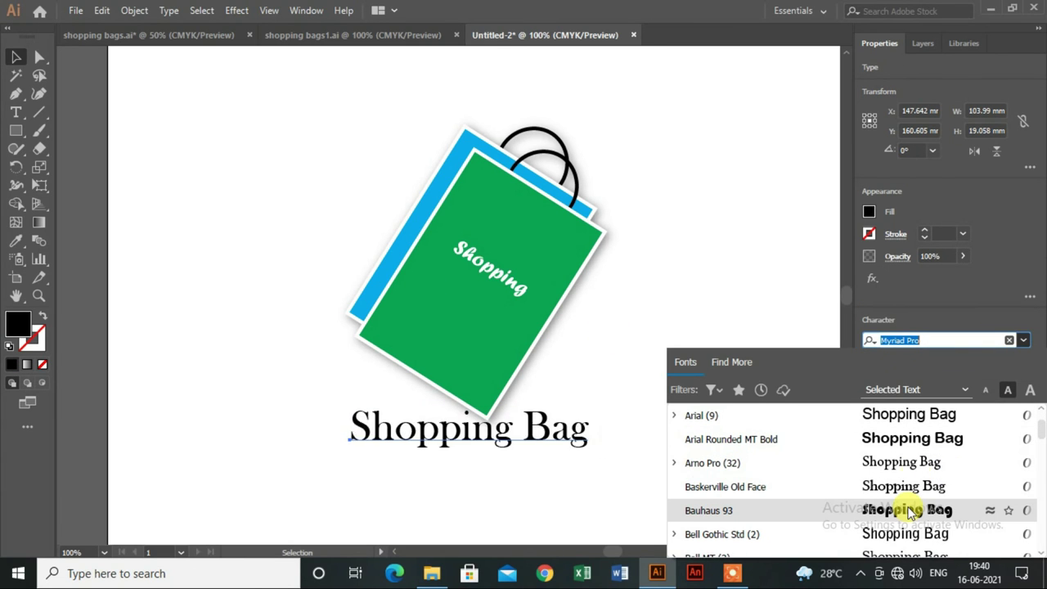
left_click(910, 511)
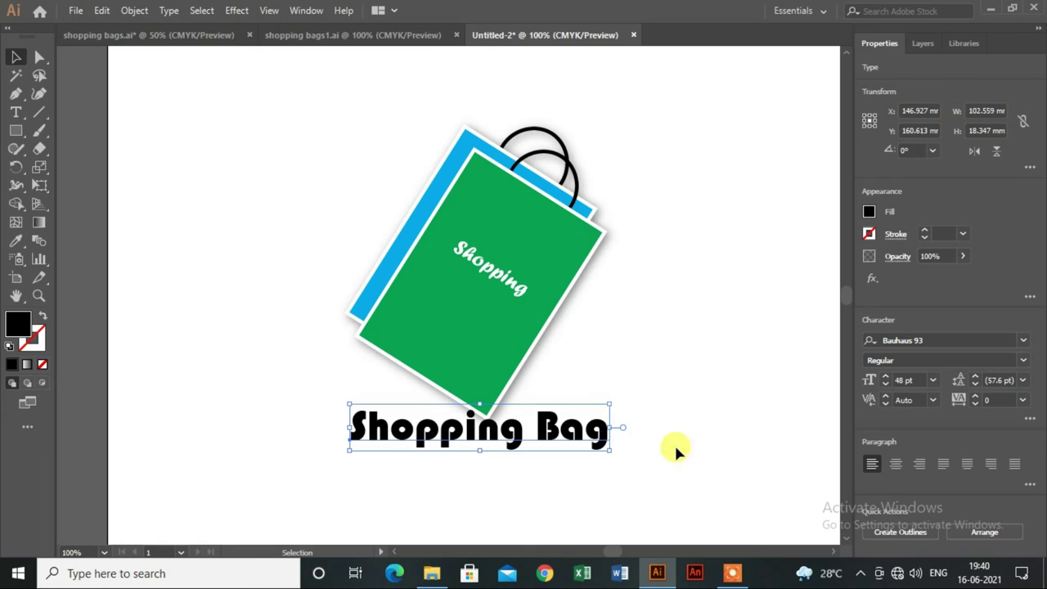
Give the caption the bag's green fill with no stroke, and nudge it slightly lower.
key("i")
left_click(466, 322)
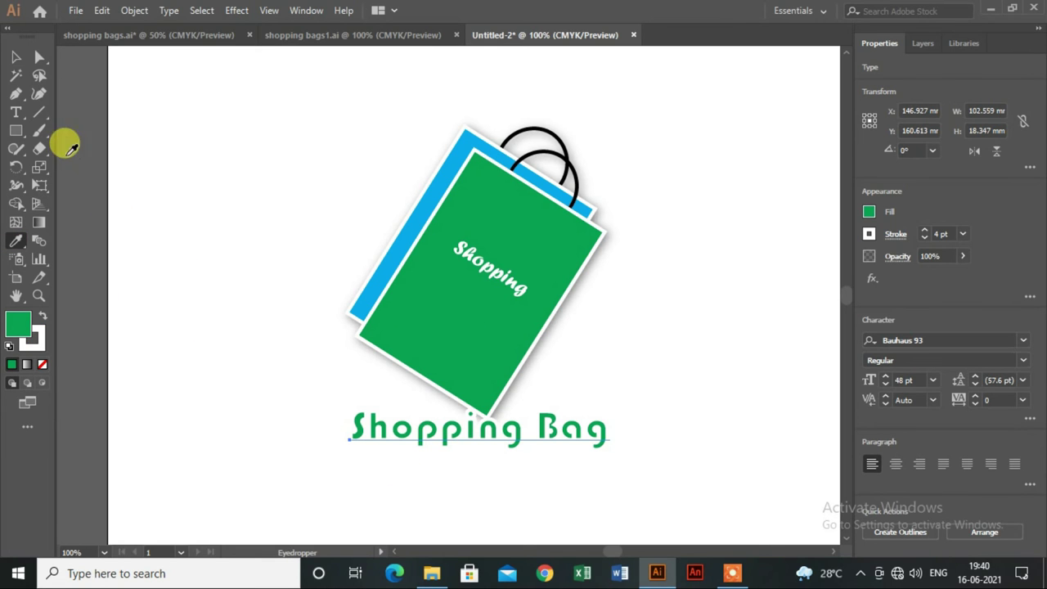
left_click(18, 59)
left_click(874, 238)
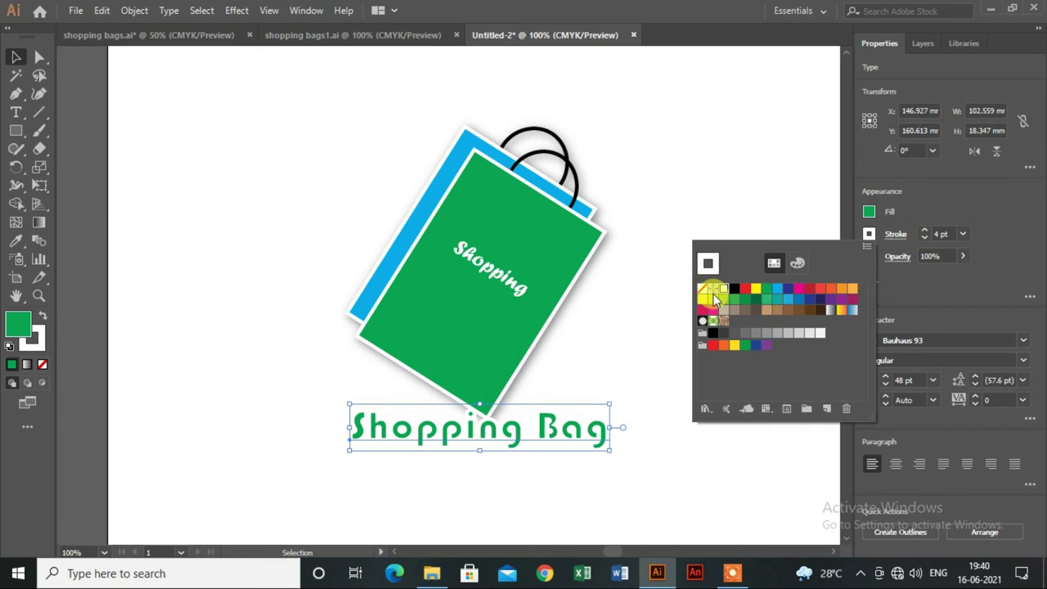
left_click(702, 278)
left_click(614, 356)
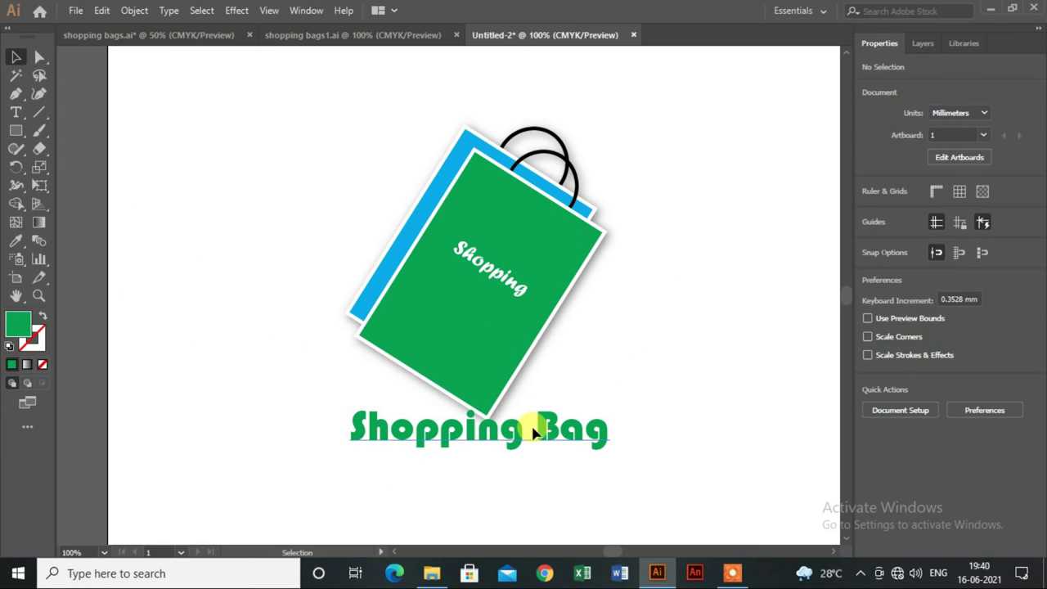
left_click_drag(534, 431, 534, 438)
left_click(675, 331)
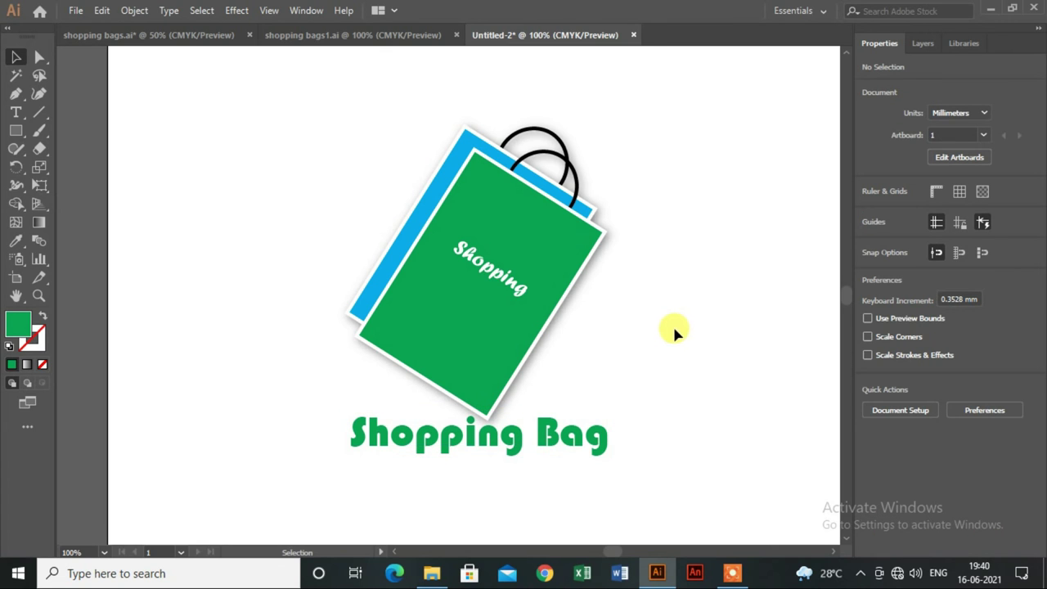
Group the bag and caption, scale the logo down, and move it upper-left.
key("ctrl+minus")
key("ctrl+minus")
key("ctrl+plus")
key("ctrl+plus")
left_click_drag(237, 113, 673, 462)
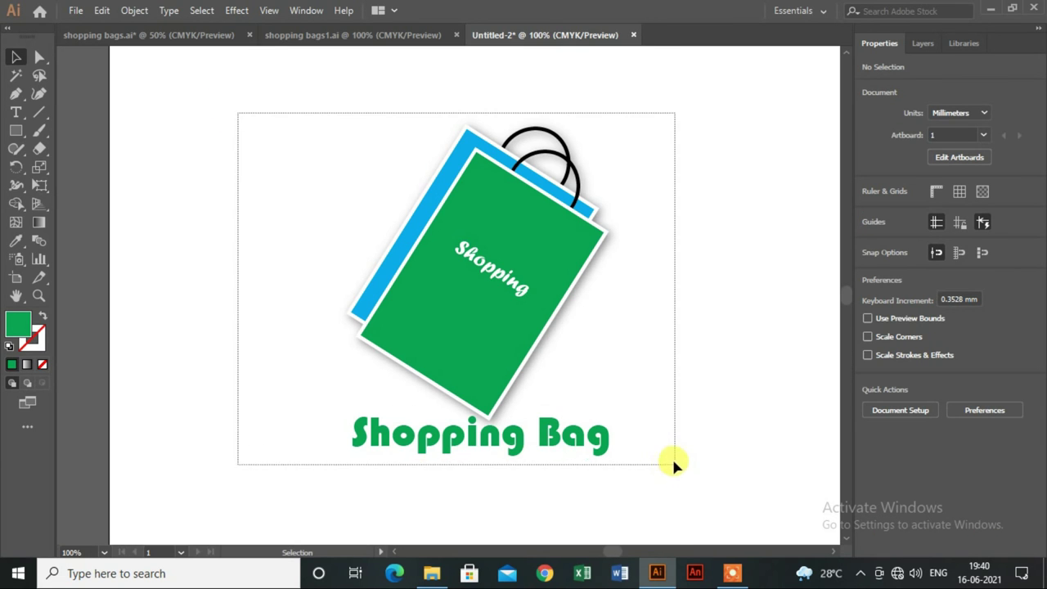
right_click(526, 330)
left_click(578, 425)
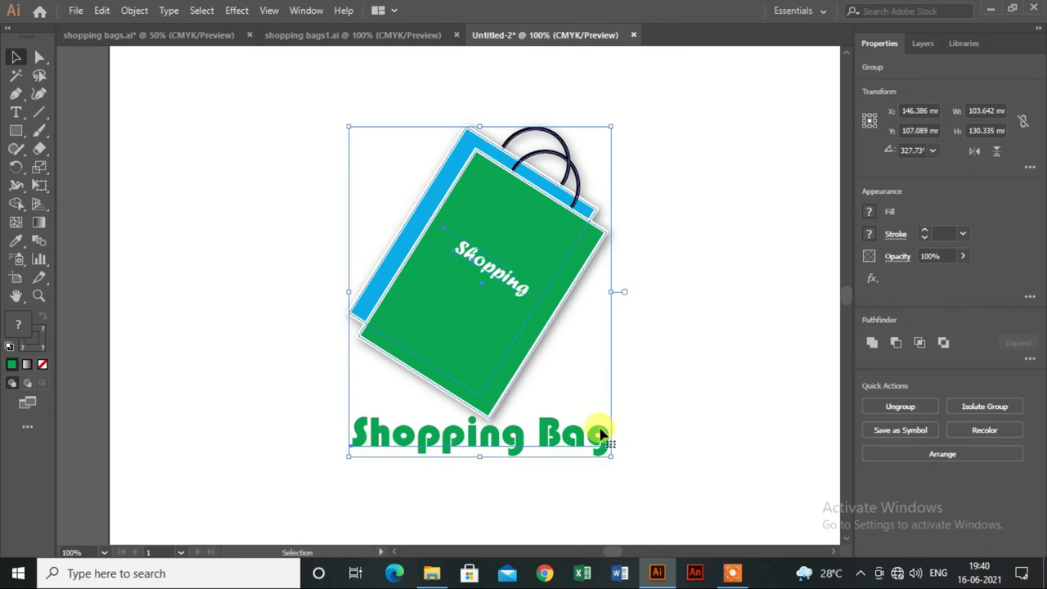
left_click_drag(609, 454, 576, 409)
mouse_move(495, 289)
left_mouse_down()
mouse_move(357, 246)
mouse_move(285, 203)
left_mouse_up()
left_click(593, 296)
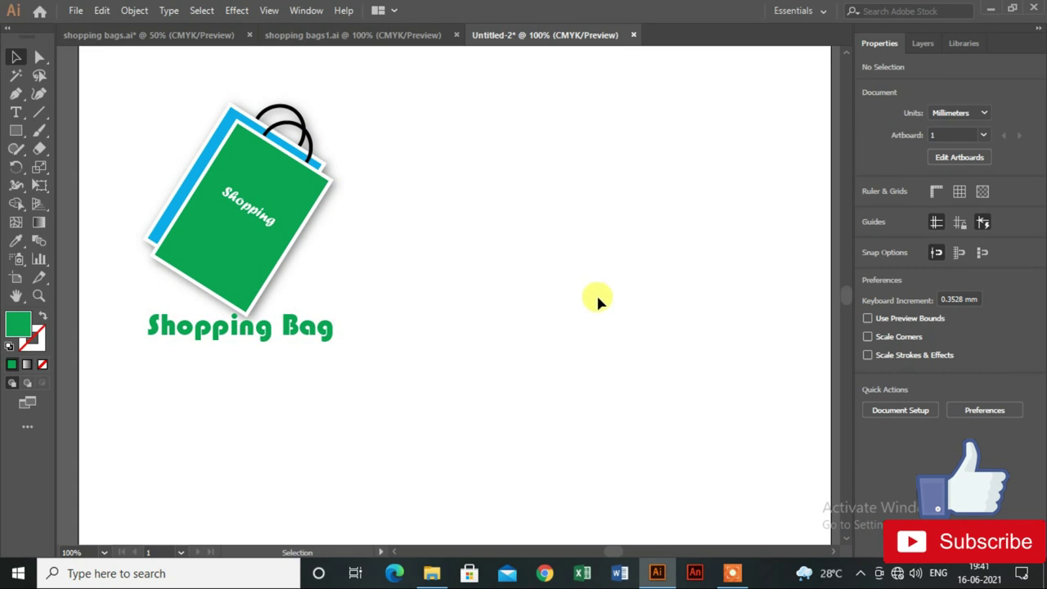
Draw a light grey rectangle, about 134 × 108 mm, right of the logo.
left_click(17, 131)
left_click_drag(427, 100, 767, 374)
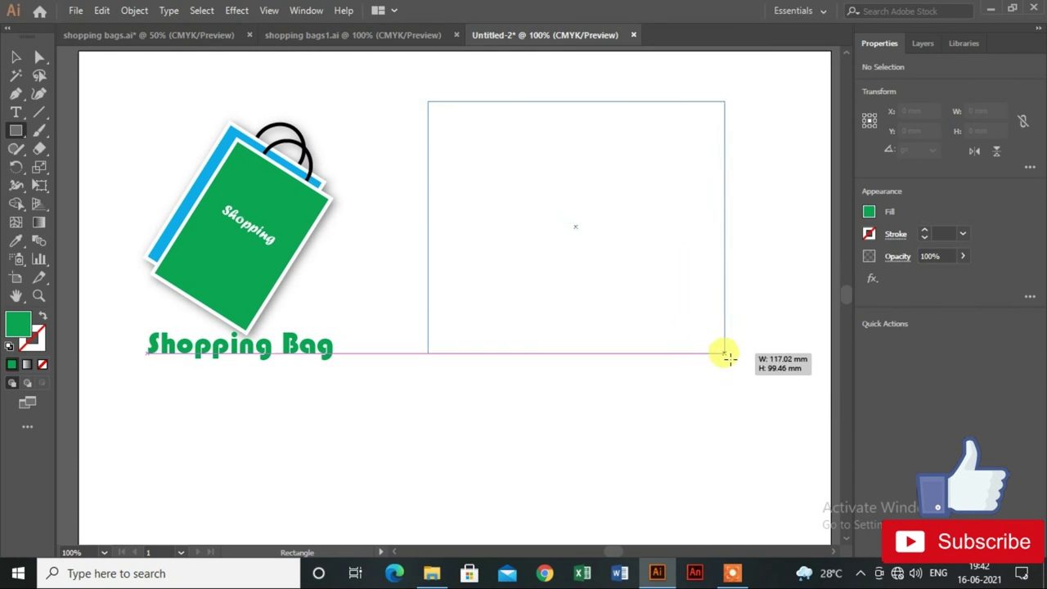
left_click(16, 56)
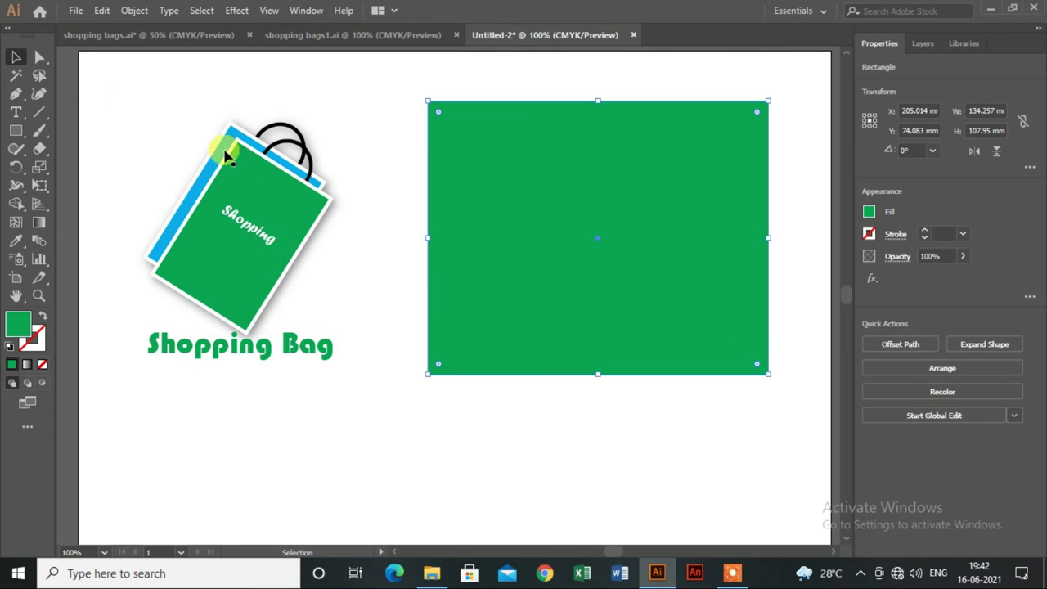
left_click(869, 213)
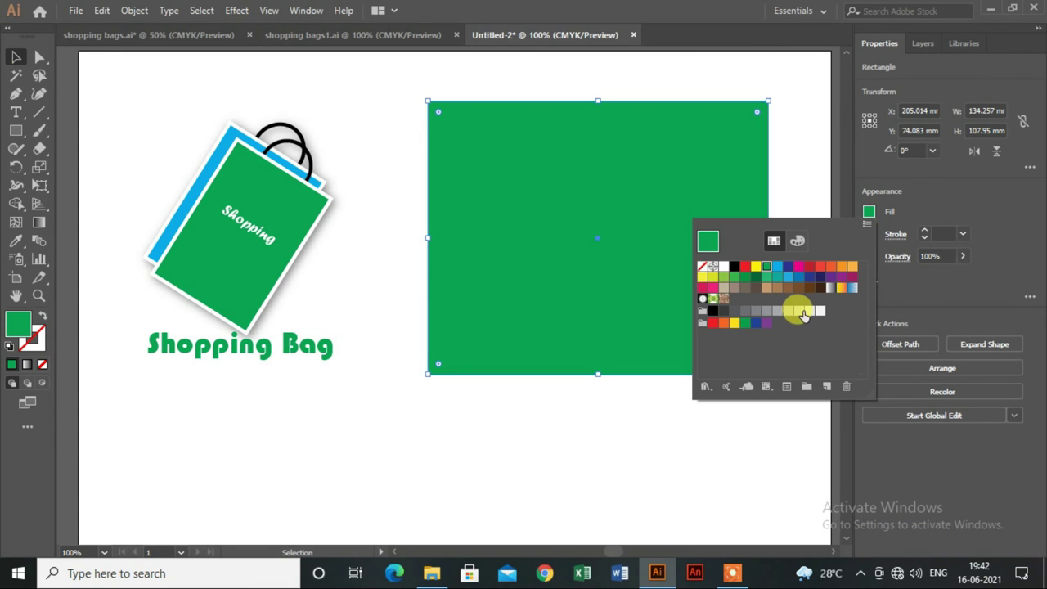
left_click(799, 313)
left_click(806, 317)
left_click(573, 432)
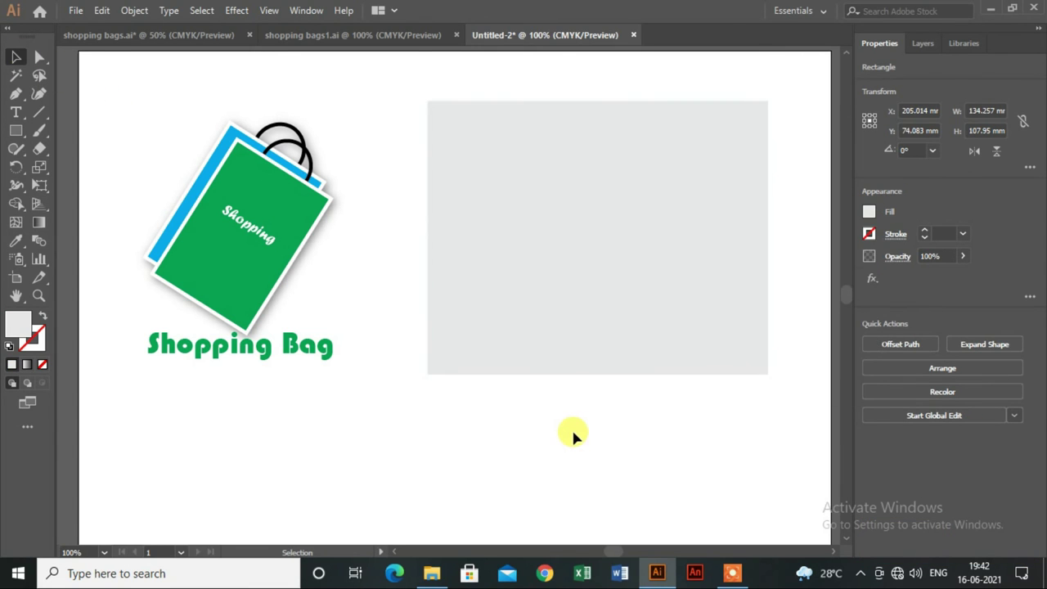
left_click(576, 326)
Alt-drag a copy of the logo onto the grey rectangle.
left_click(278, 255)
mouse_move(278, 256)
left_mouse_down()
mouse_move(456, 245)
mouse_move(630, 254)
left_mouse_up()
left_click(732, 273)
Send the grey rectangle to the back so the logo copy sits on top.
right_click(732, 273)
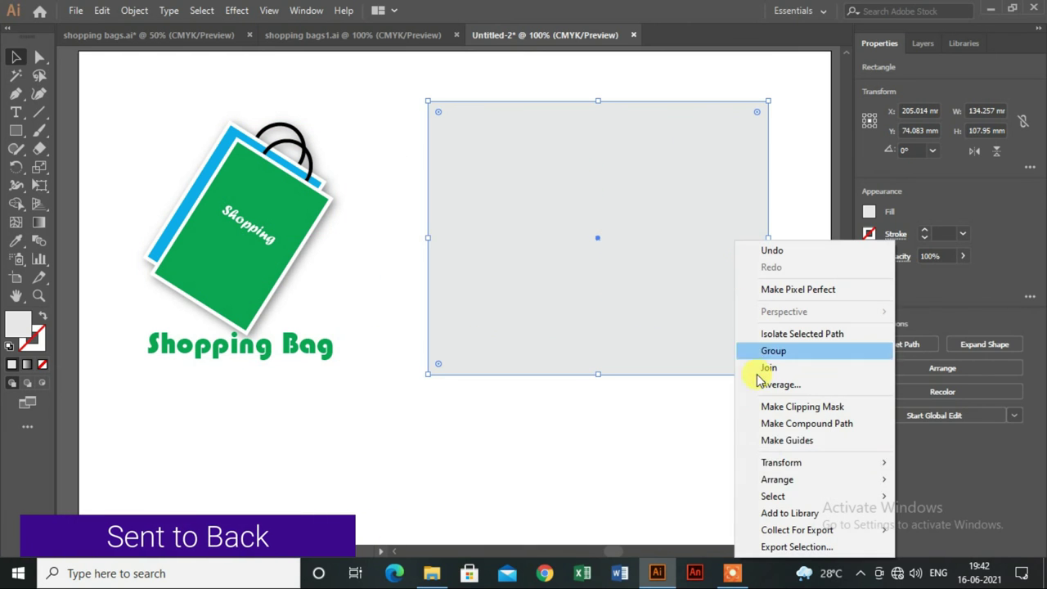
left_click(584, 529)
left_click(578, 445)
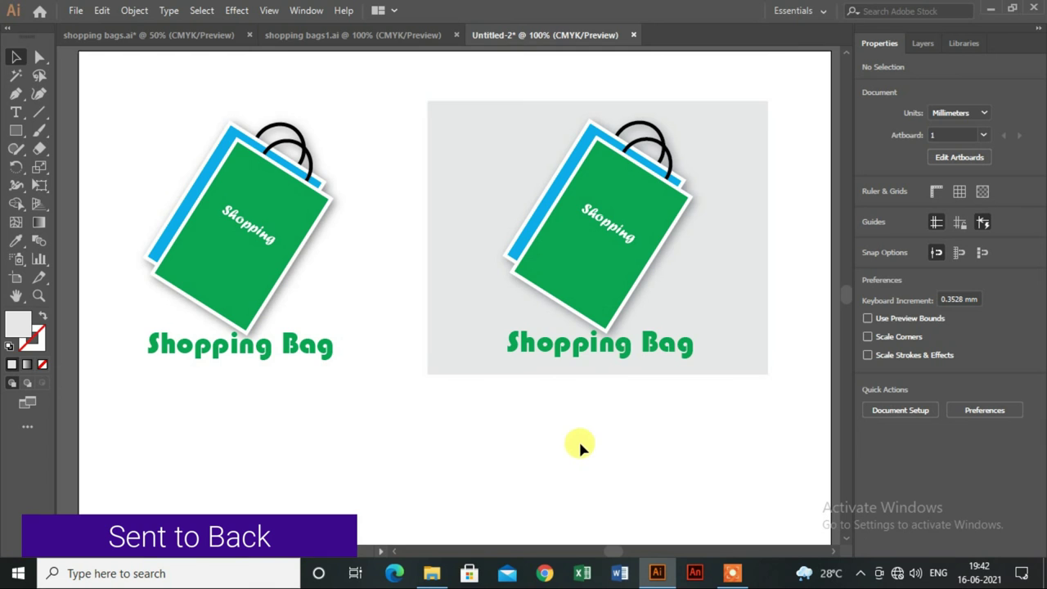